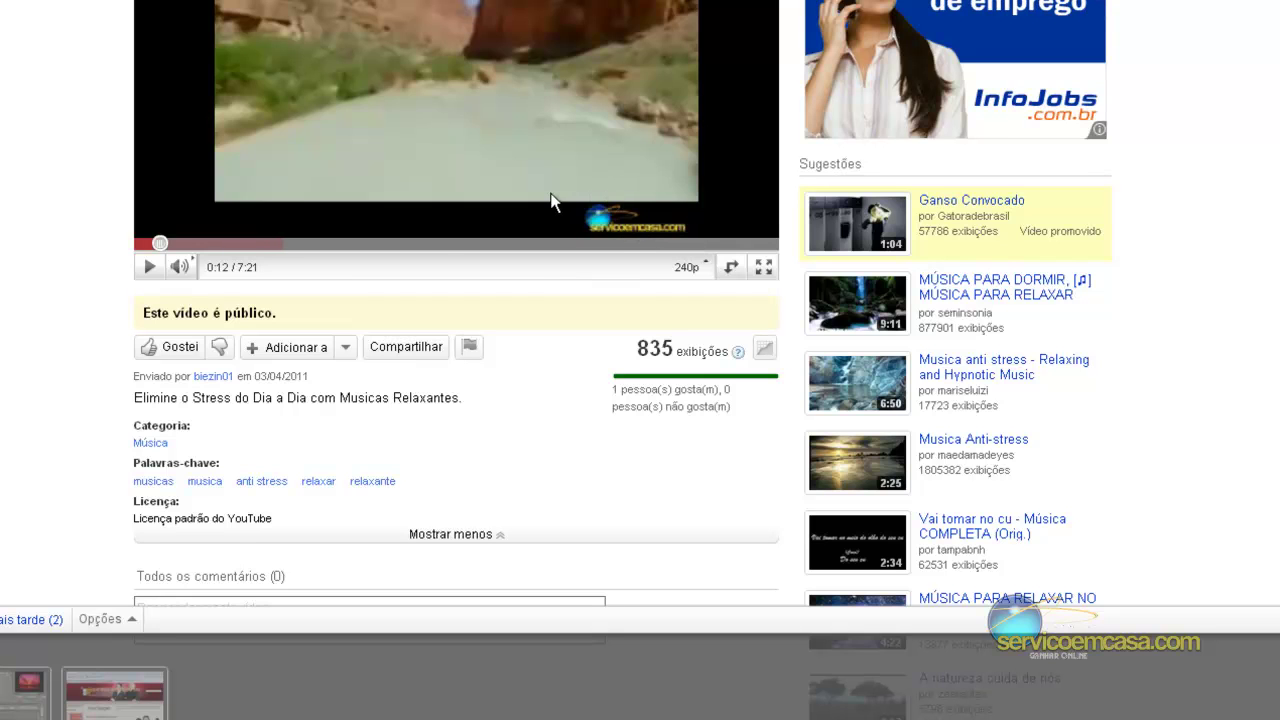
Copy the web address of the Musicas Anti-Stress YouTube video
{"action": "scroll", "coordinate": [551, 201], "scroll_direction": "up", "scroll_amount": 2}
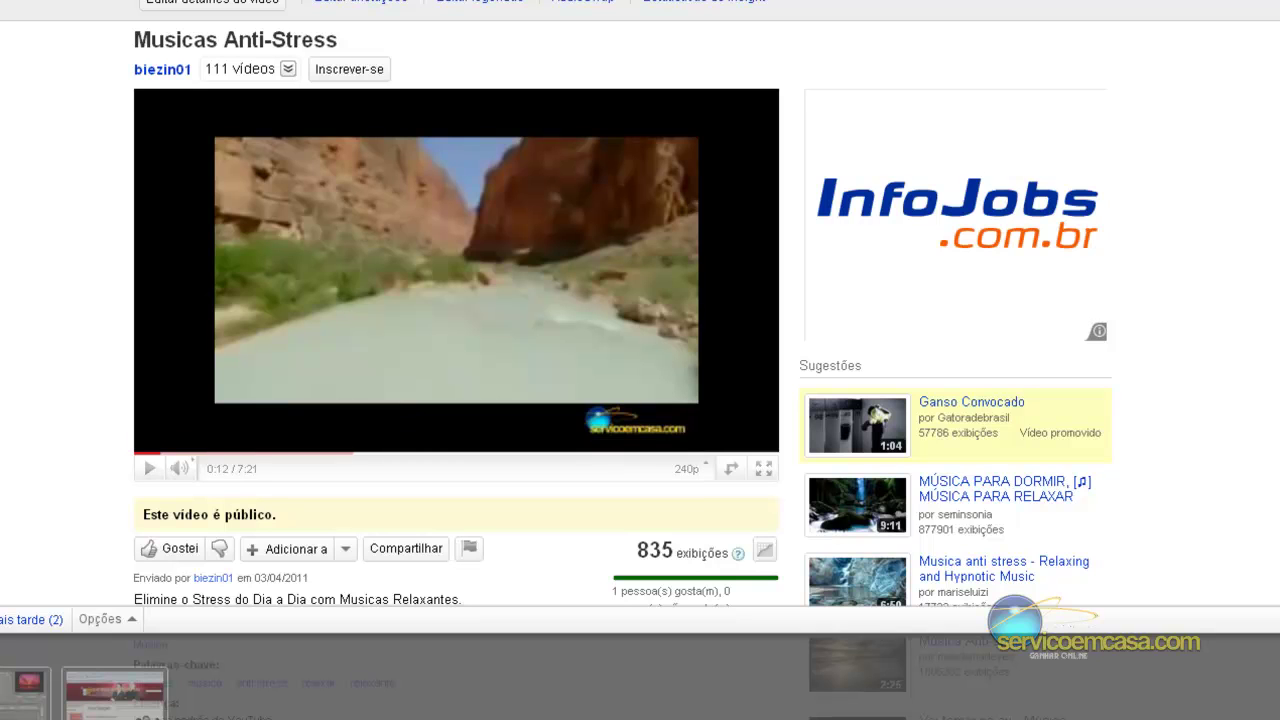
{"action": "right_click", "coordinate": [237, 0]}
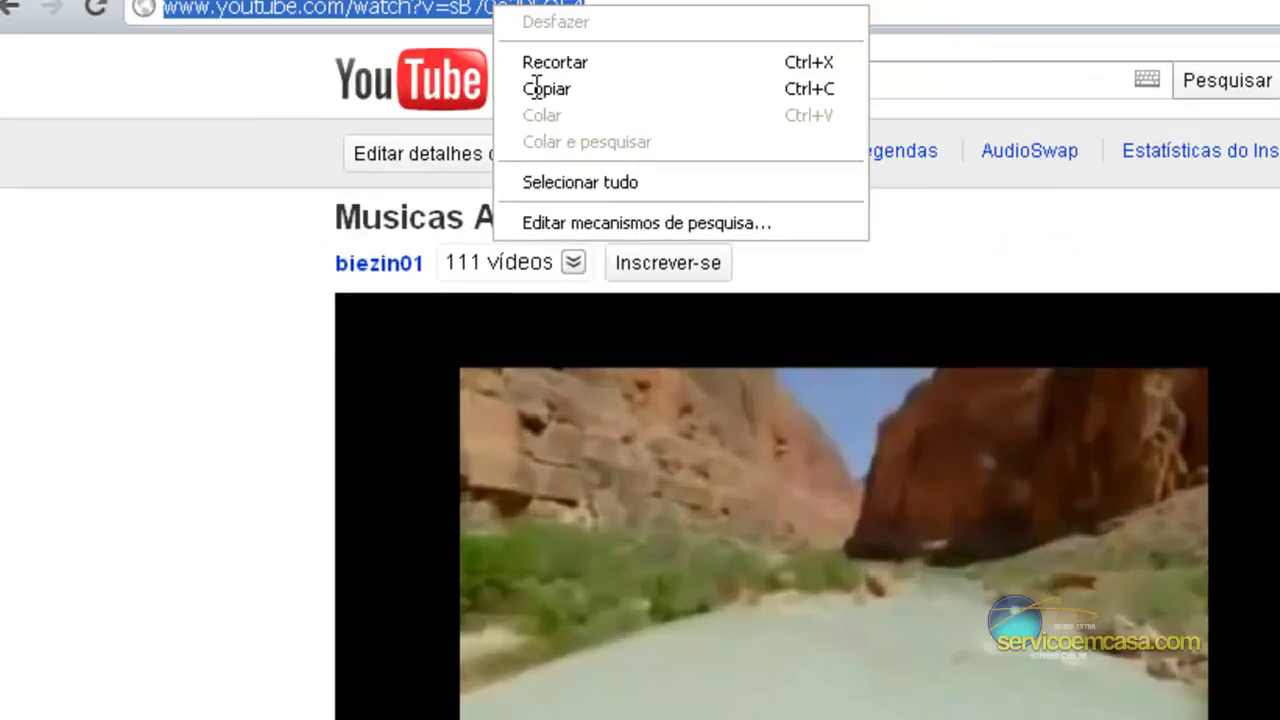
{"action": "left_click", "coordinate": [264, 0]}
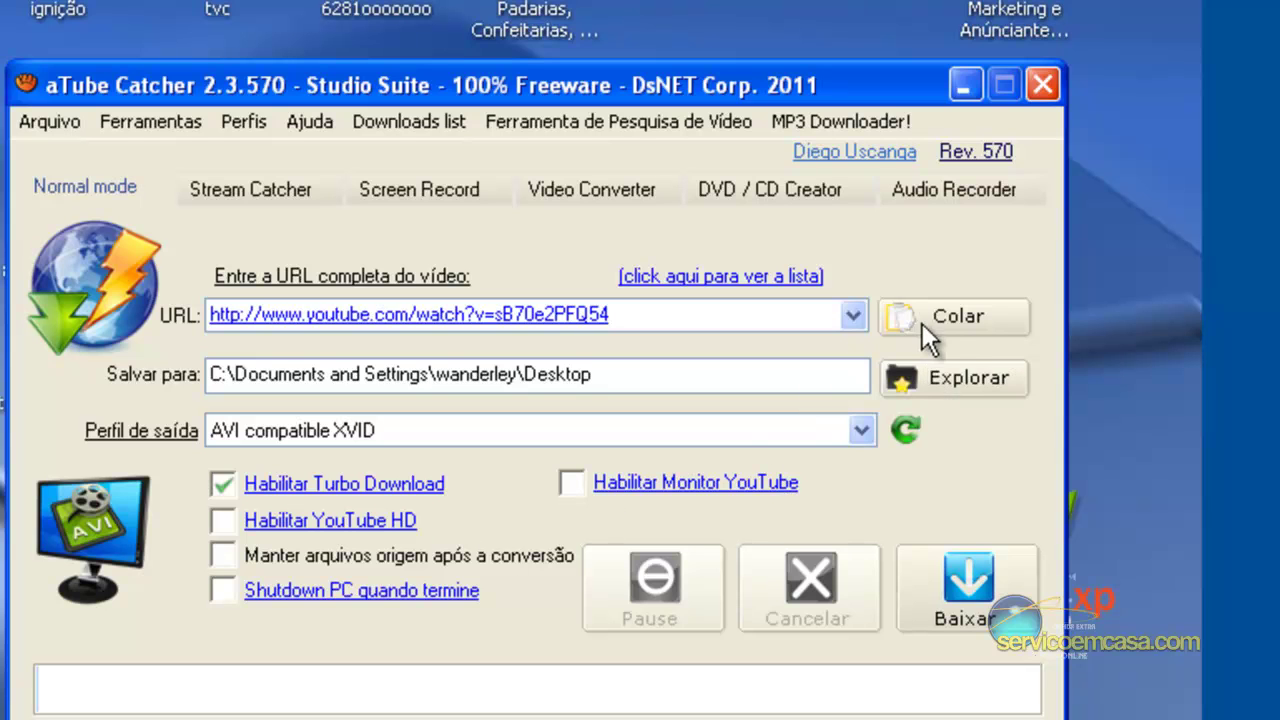
Download the video from the pasted URL in aTube Catcher to the Desktop as AVI compatible XVID, and minimize the program
{"action": "left_click", "coordinate": [968, 590]}
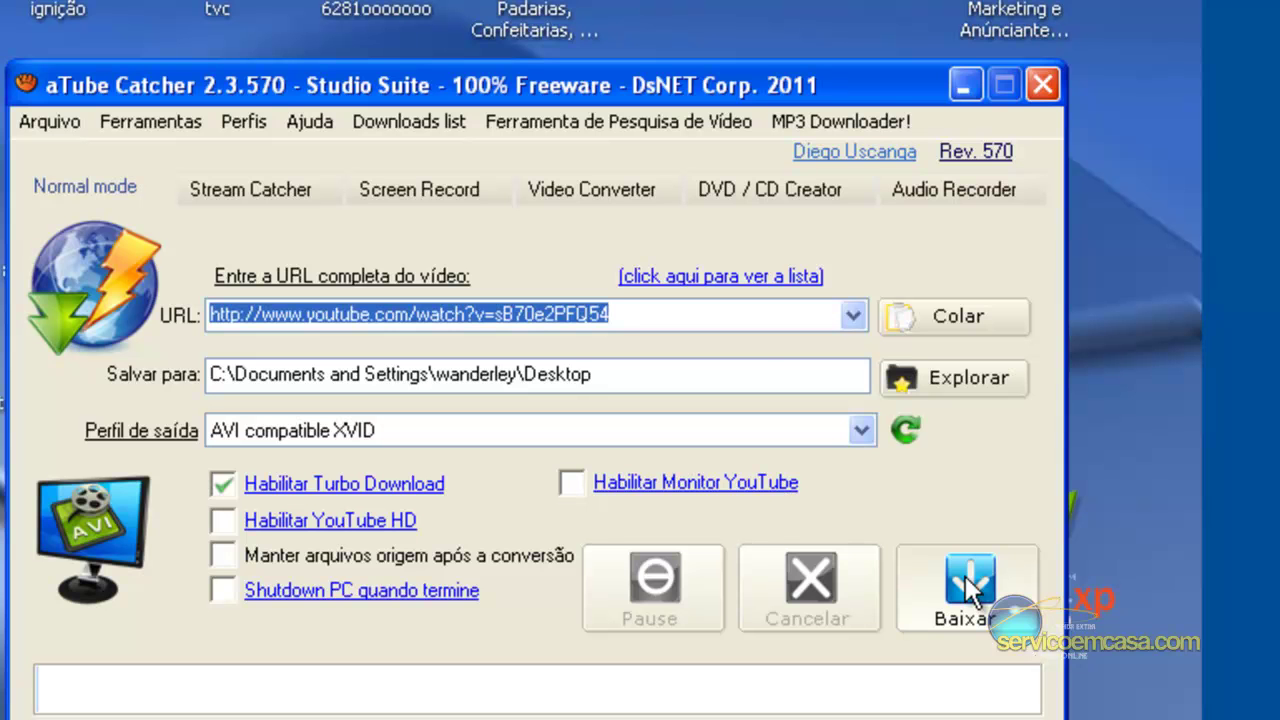
{"action": "left_click", "coordinate": [682, 322]}
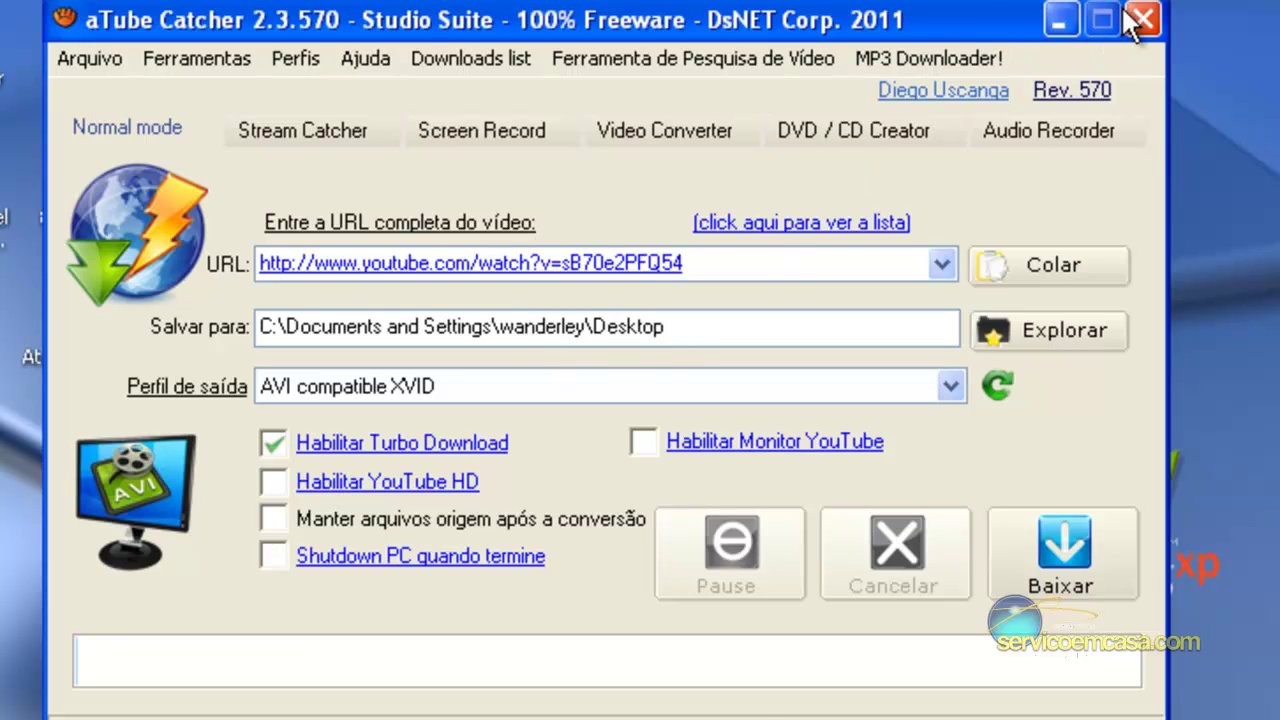
{"action": "left_click", "coordinate": [1061, 19]}
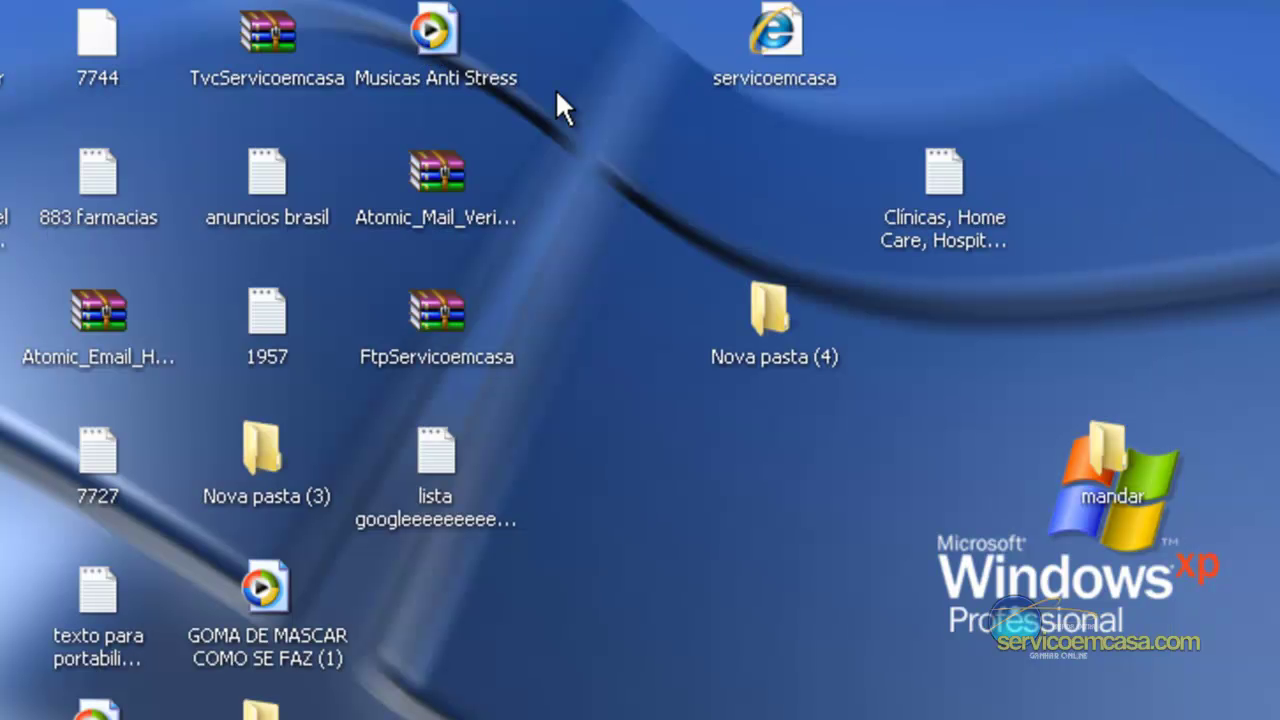
Try to open the downloaded Musicas Anti Stress video in Camtasia Studio, and close the project without saving
{"action": "double_click", "coordinate": [430, 46]}
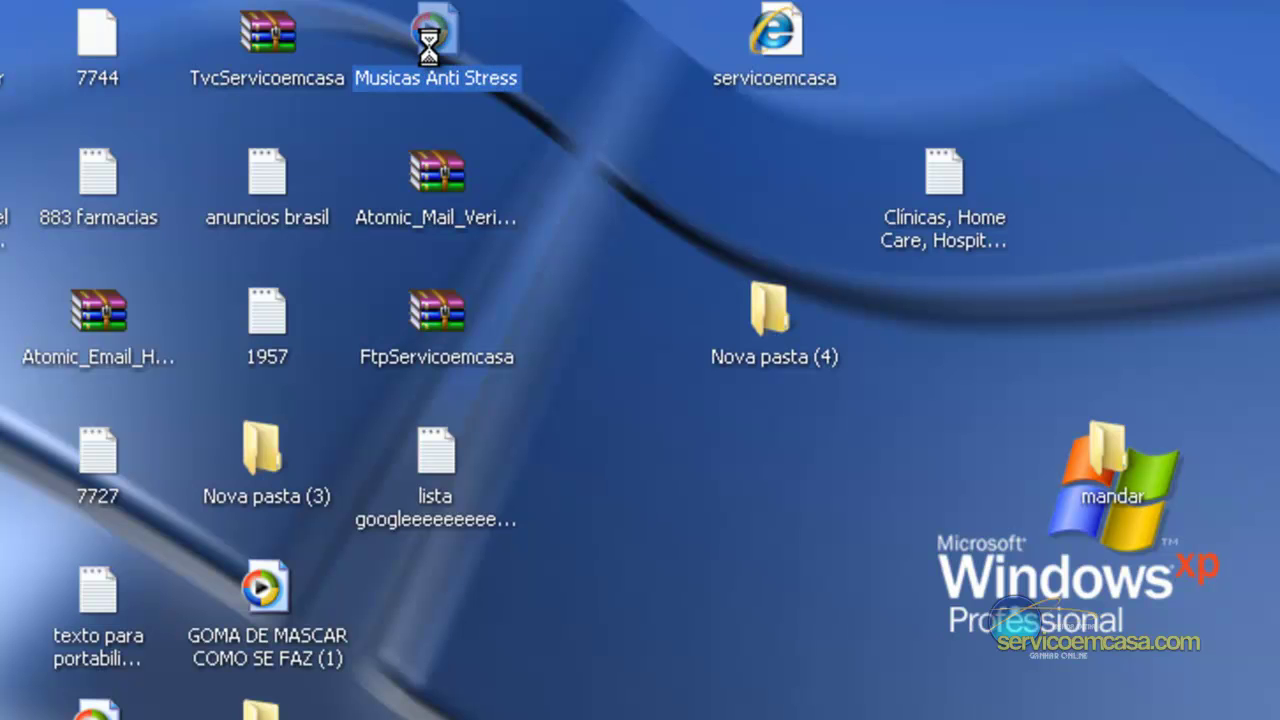
{"action": "right_click", "coordinate": [430, 46]}
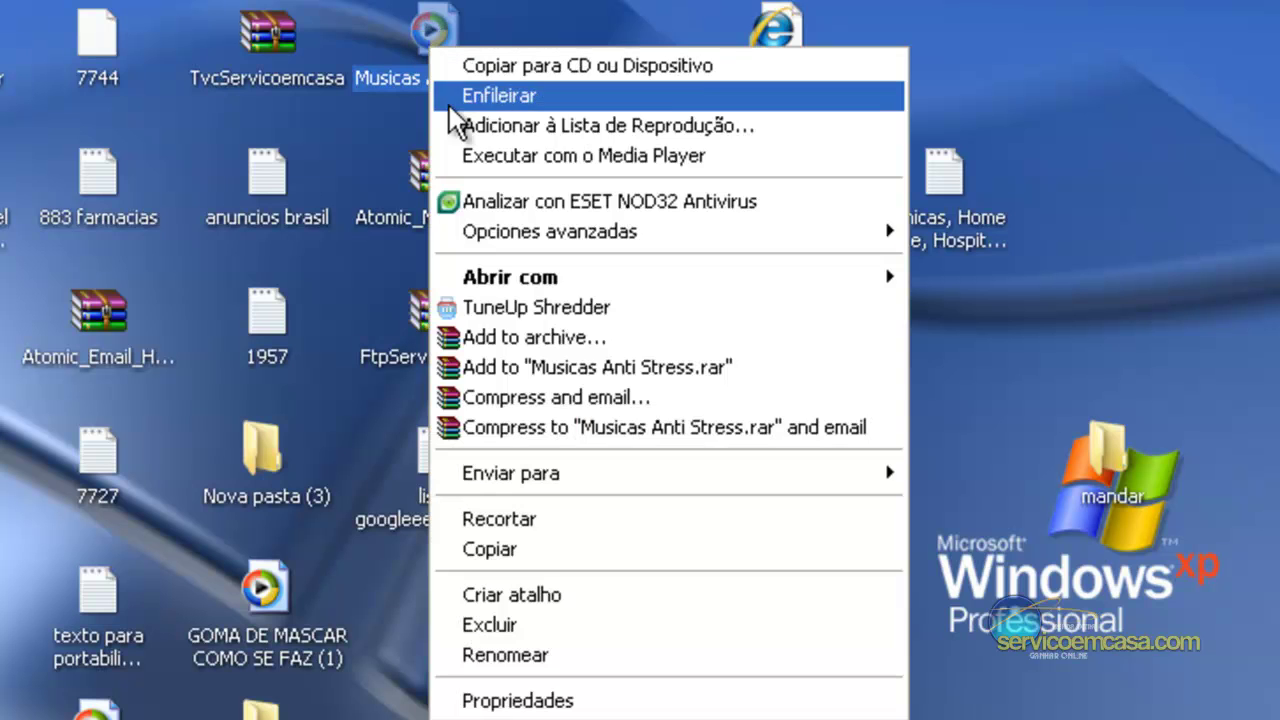
{"action": "mouse_move", "coordinate": [710, 280]}
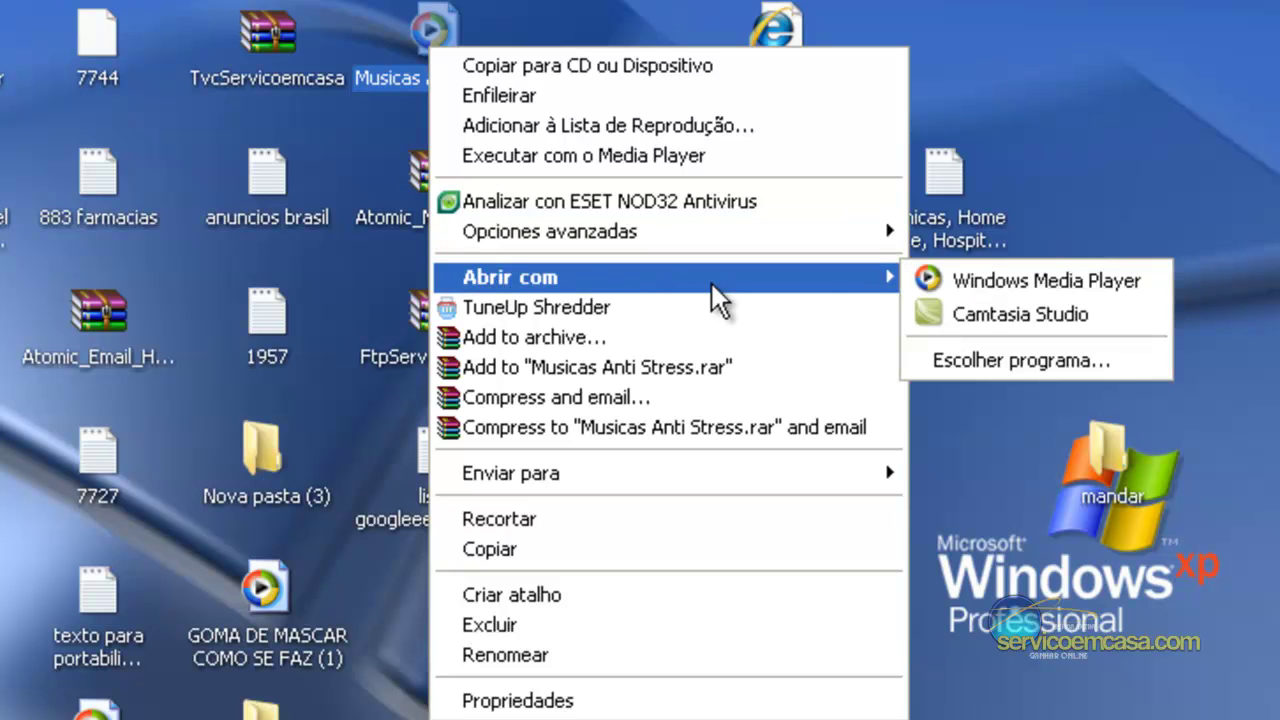
{"action": "left_click", "coordinate": [961, 314]}
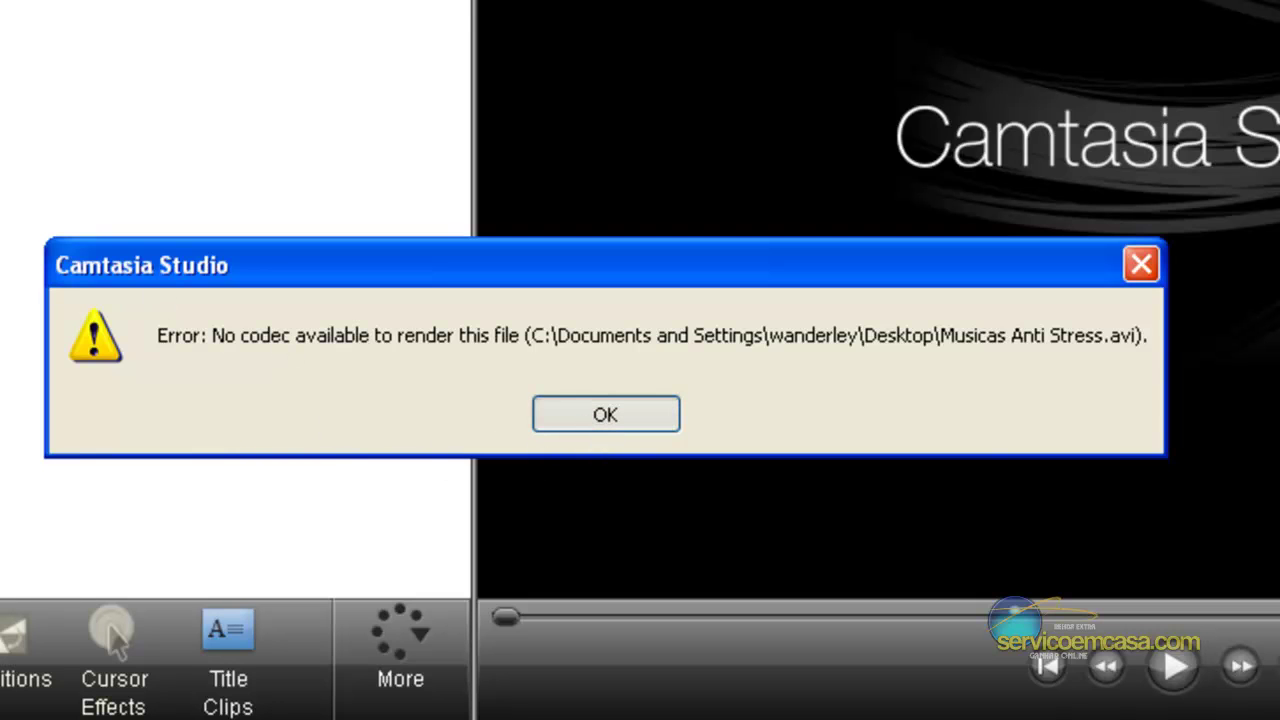
{"action": "left_click", "coordinate": [605, 414]}
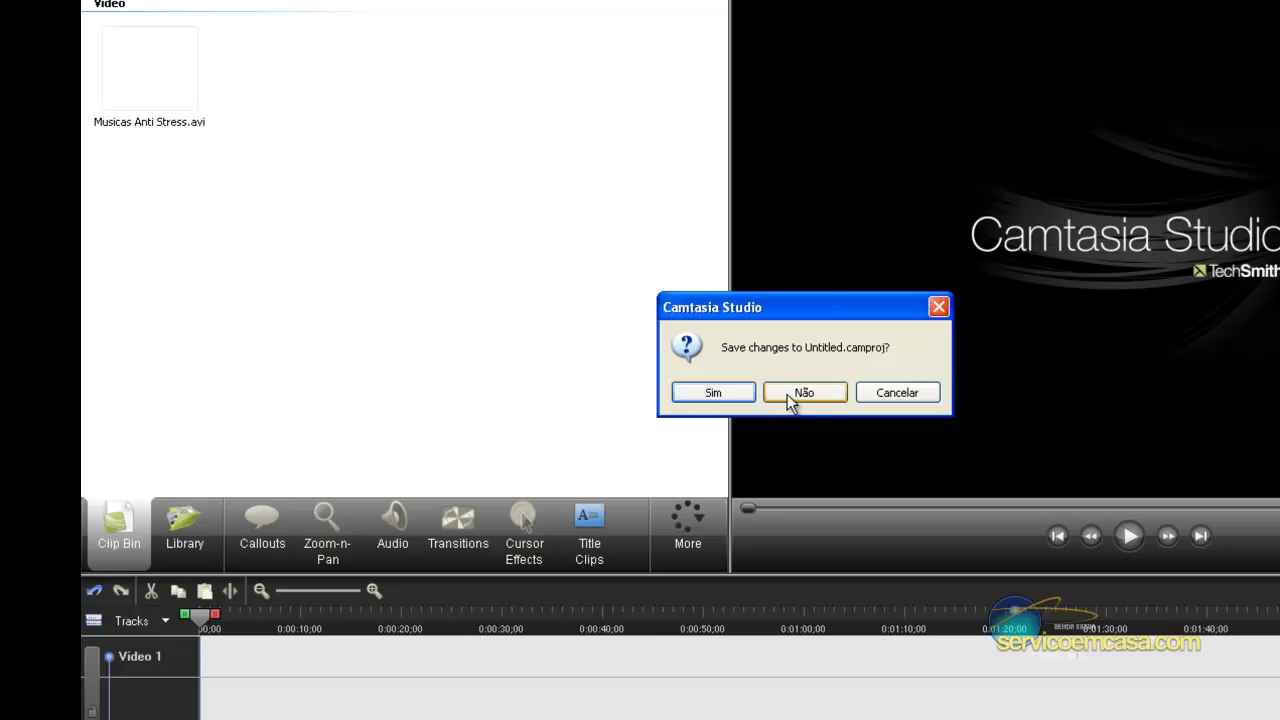
{"action": "left_click", "coordinate": [787, 394]}
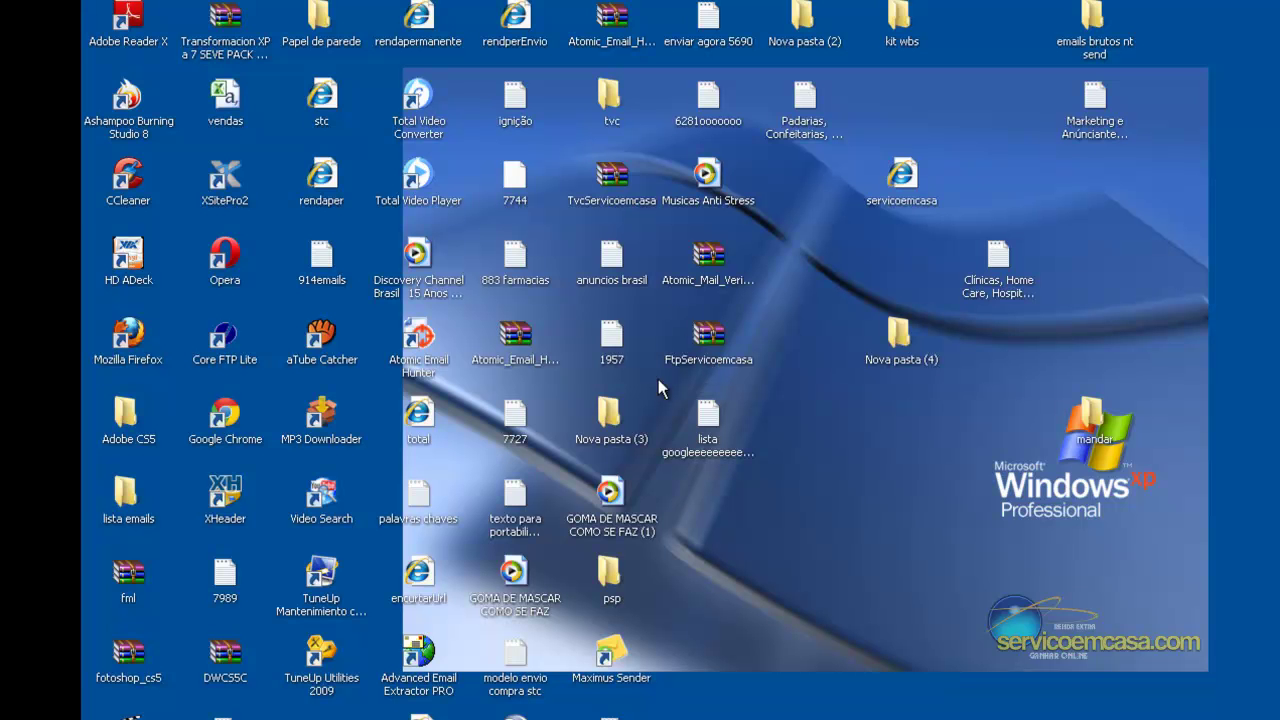
Open the TvcServicoemcasa archive on the desktop and run tvc.exe from it to start Total Video Converter
{"action": "double_click", "coordinate": [604, 186]}
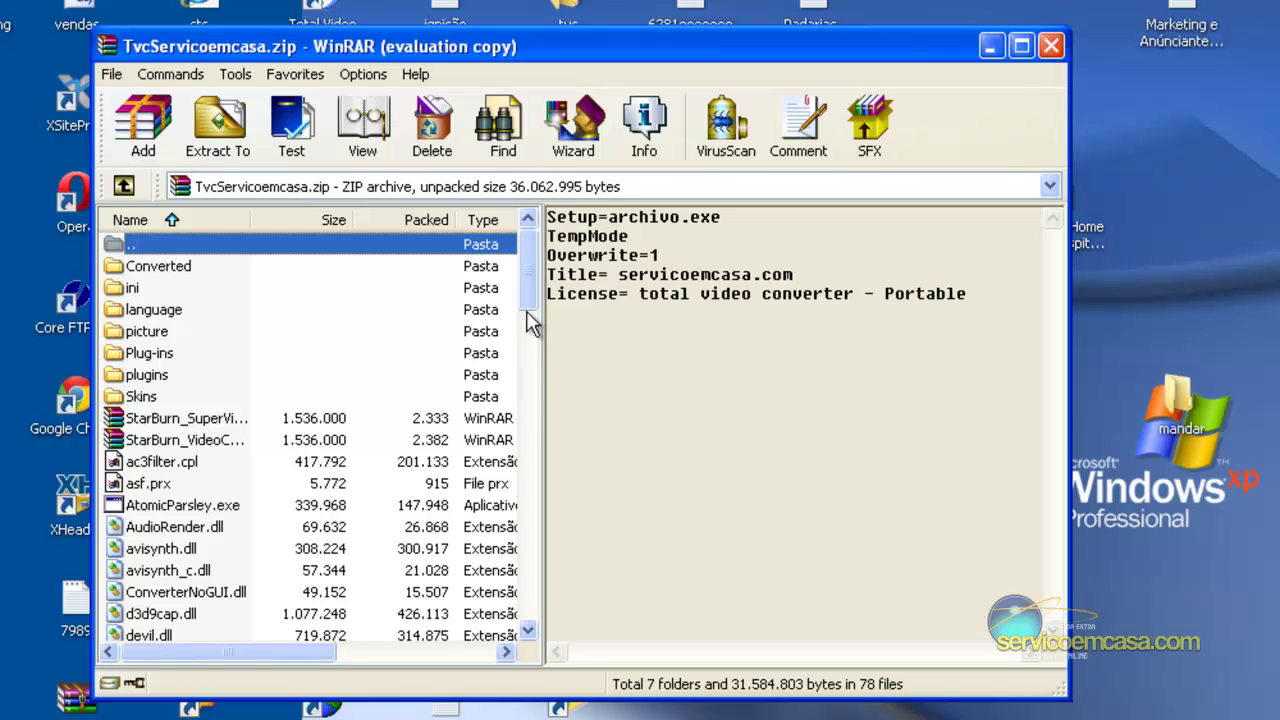
{"action": "left_click_drag", "start_coordinate": [530, 293], "coordinate": [537, 557]}
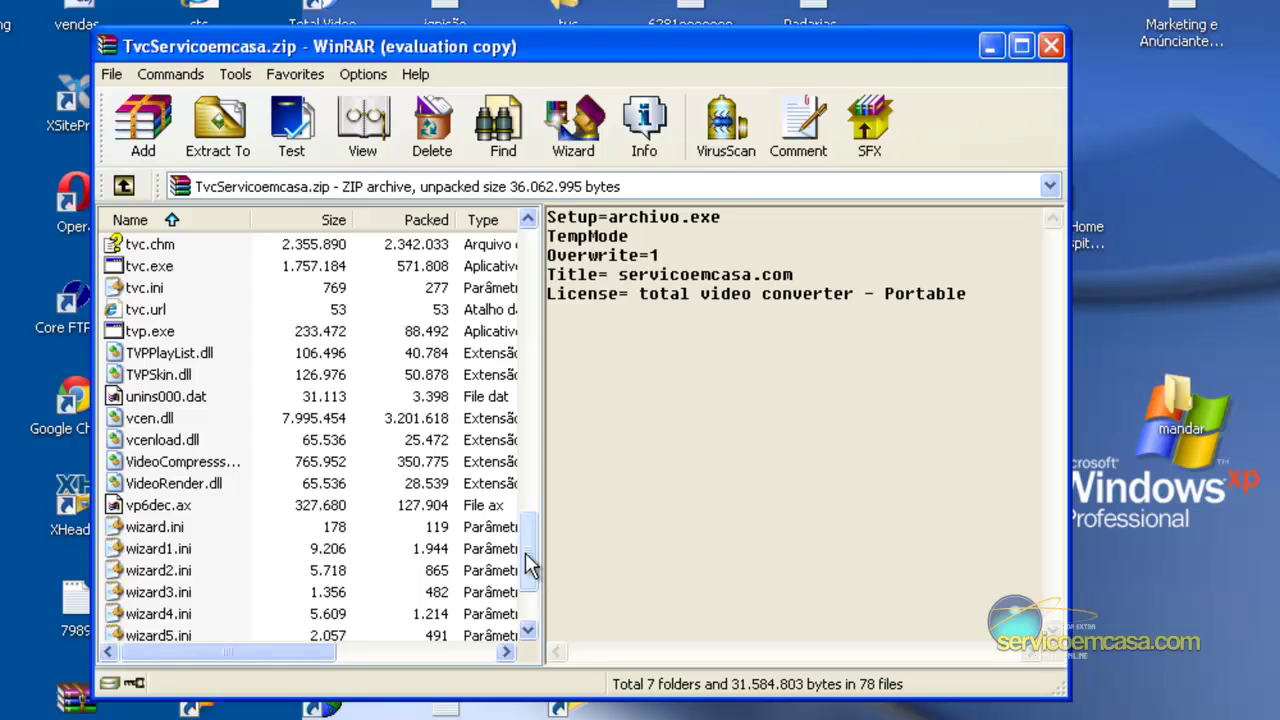
{"action": "scroll", "coordinate": [530, 565], "scroll_direction": "up", "scroll_amount": 1}
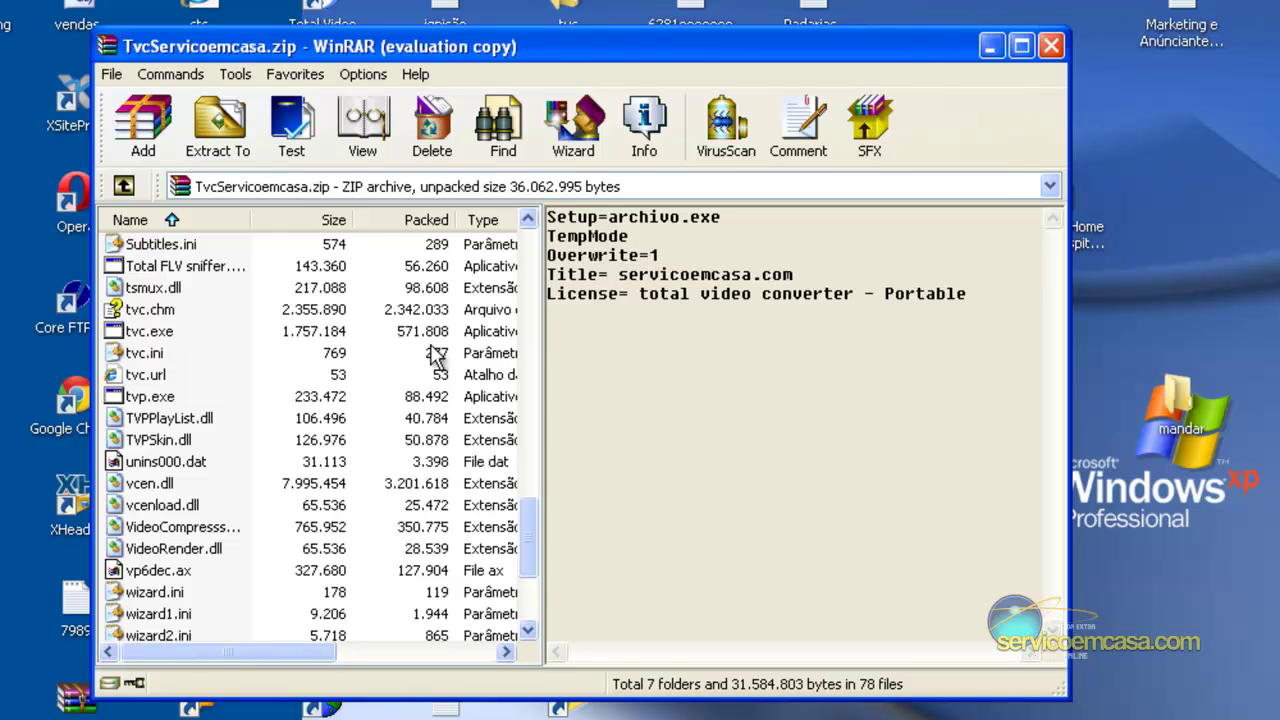
{"action": "double_click", "coordinate": [155, 338]}
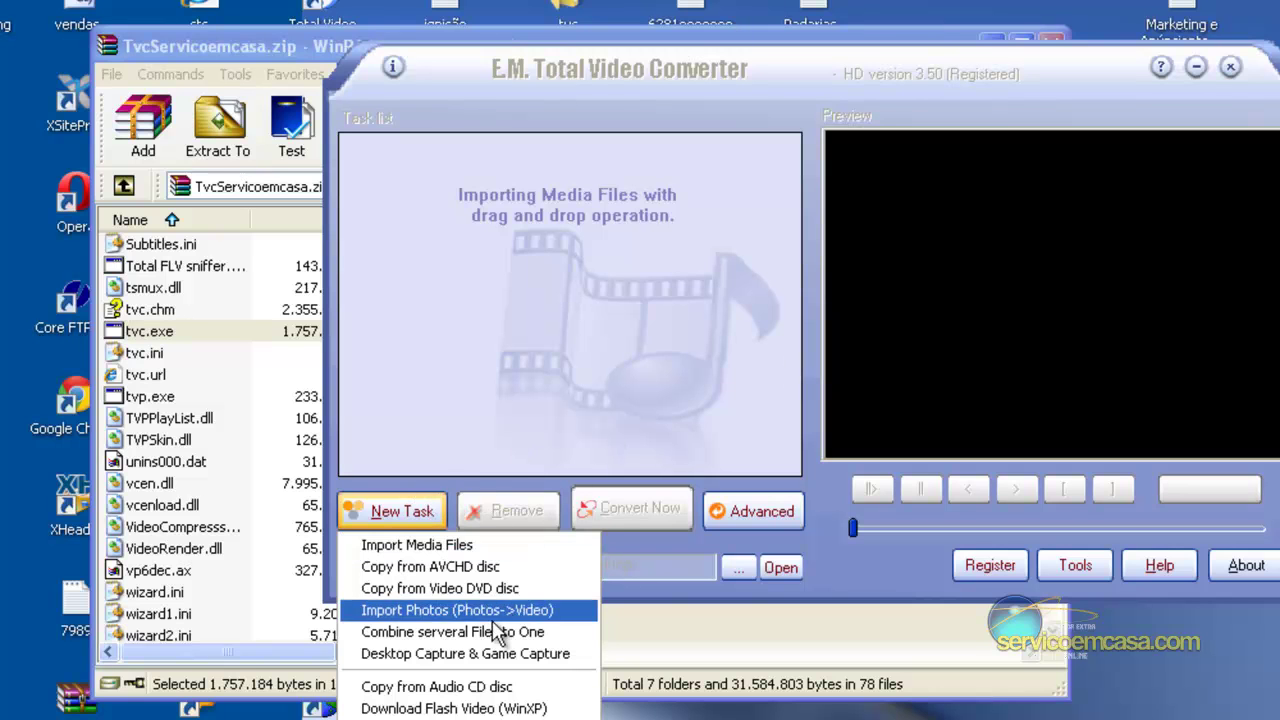
Import the Musicas Anti Stress video from the Desktop as media for a new conversion task
{"action": "left_click", "coordinate": [406, 550]}
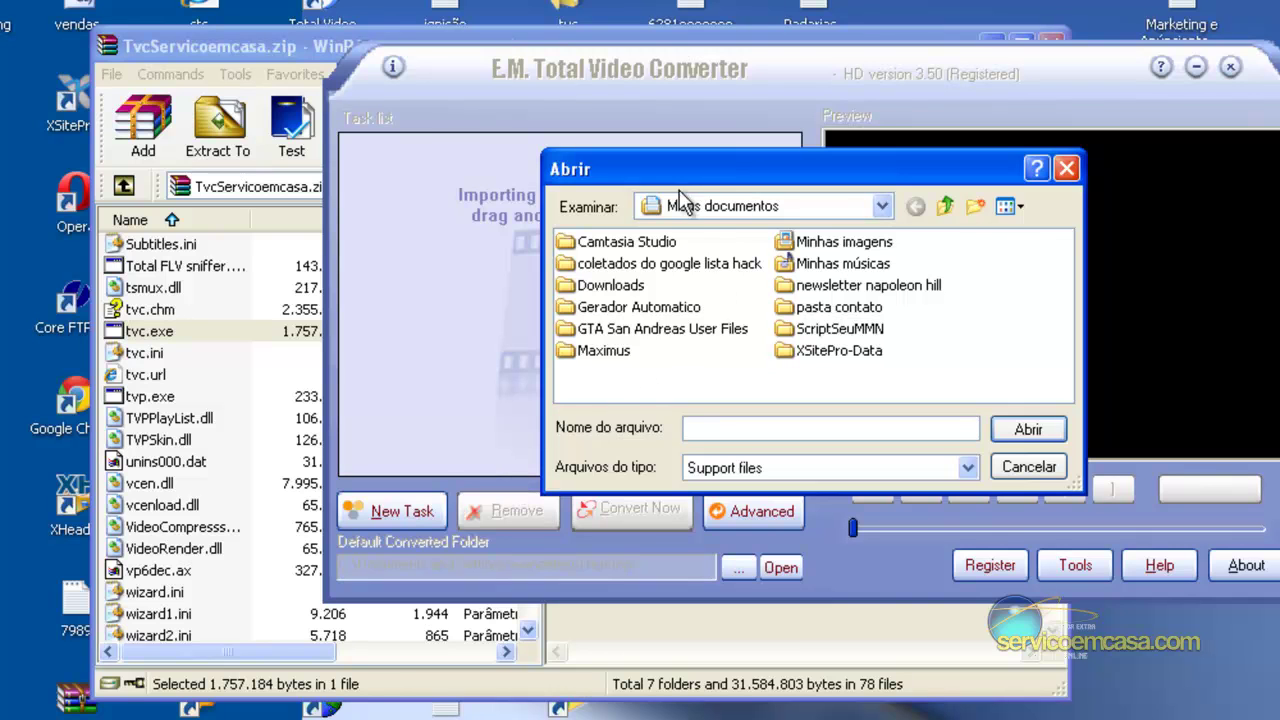
{"action": "left_click", "coordinate": [883, 208]}
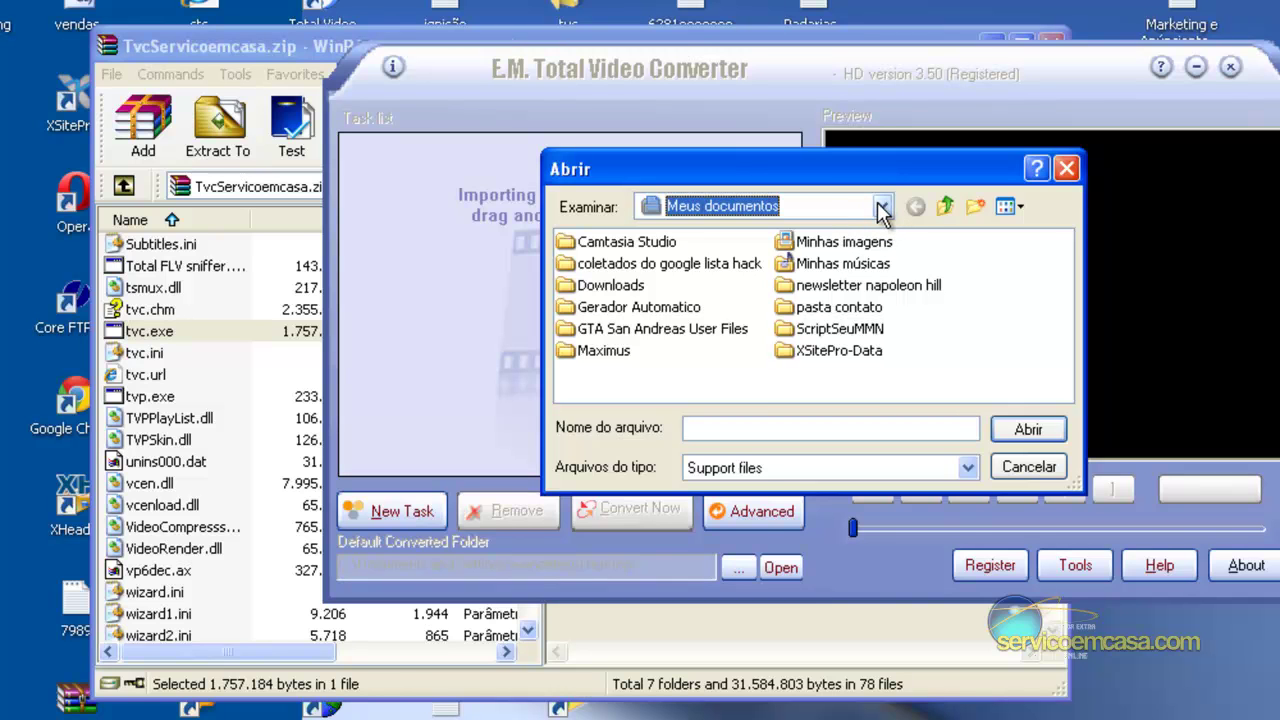
{"action": "left_click", "coordinate": [883, 208]}
{"action": "left_click", "coordinate": [883, 208]}
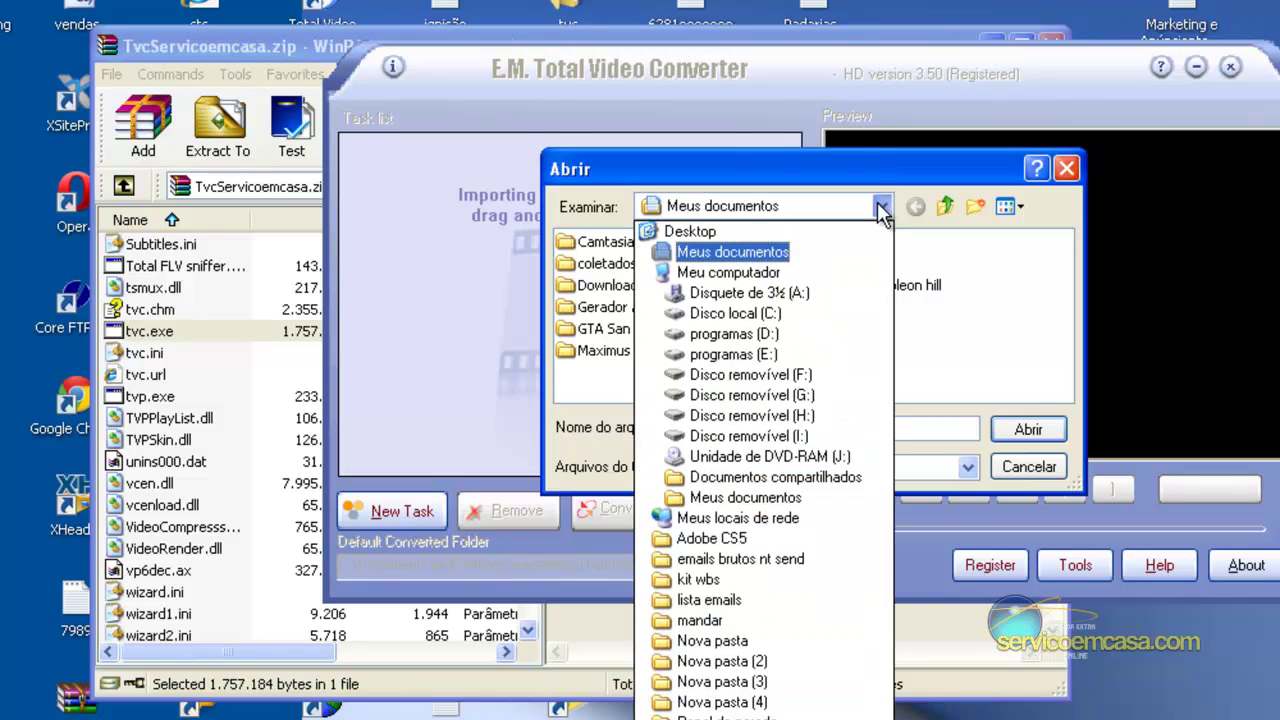
{"action": "scroll", "coordinate": [820, 250], "scroll_direction": "up", "scroll_amount": 2}
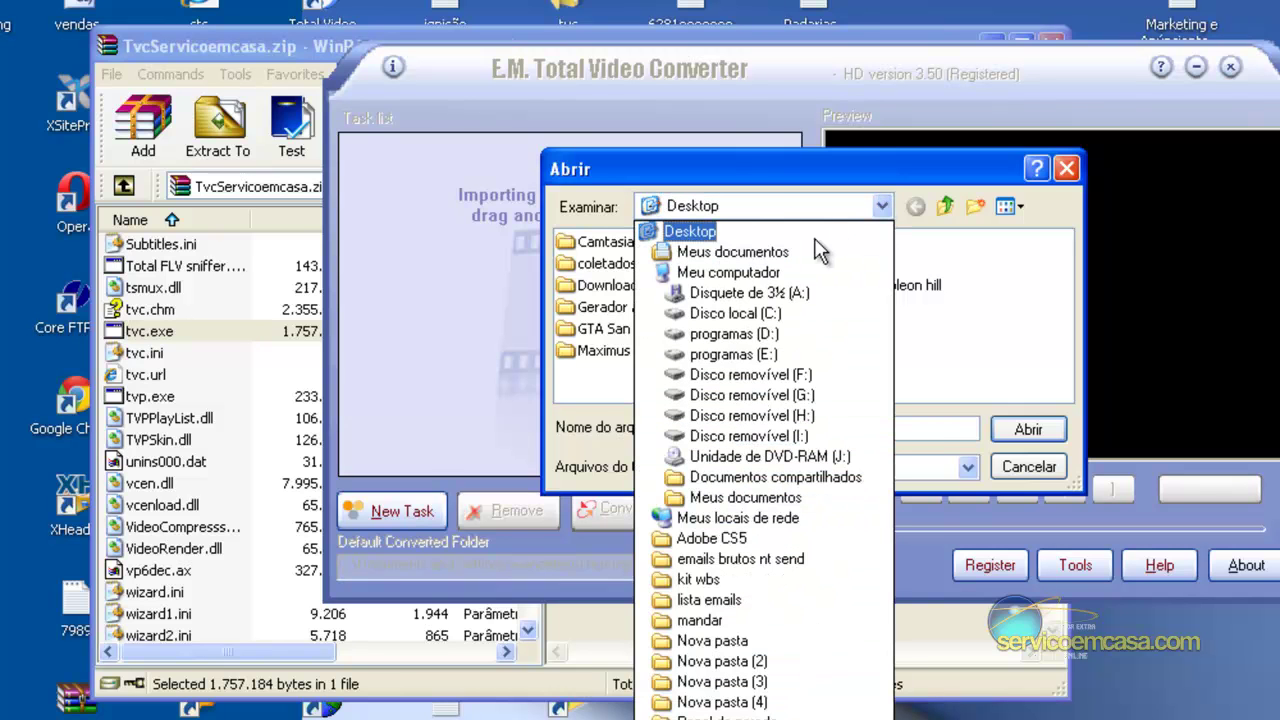
{"action": "left_click", "coordinate": [742, 232]}
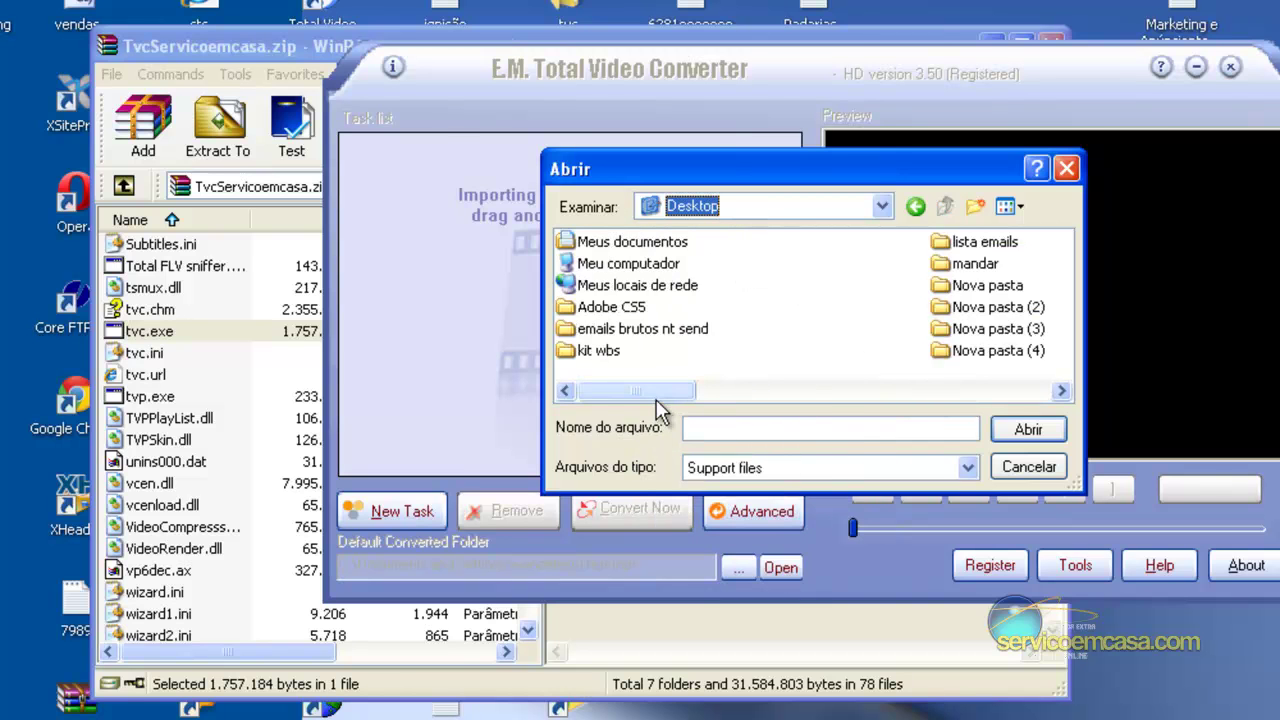
{"action": "left_click", "coordinate": [714, 391]}
{"action": "left_click", "coordinate": [885, 398]}
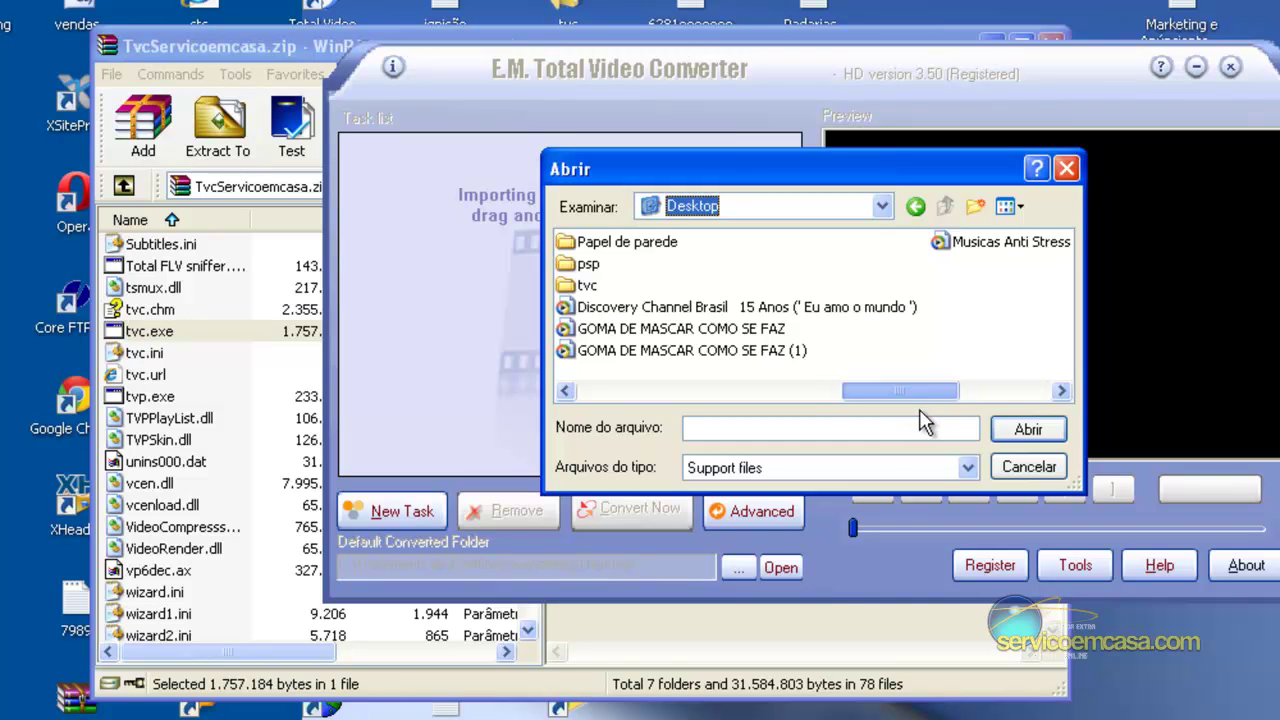
{"action": "double_click", "coordinate": [1005, 241]}
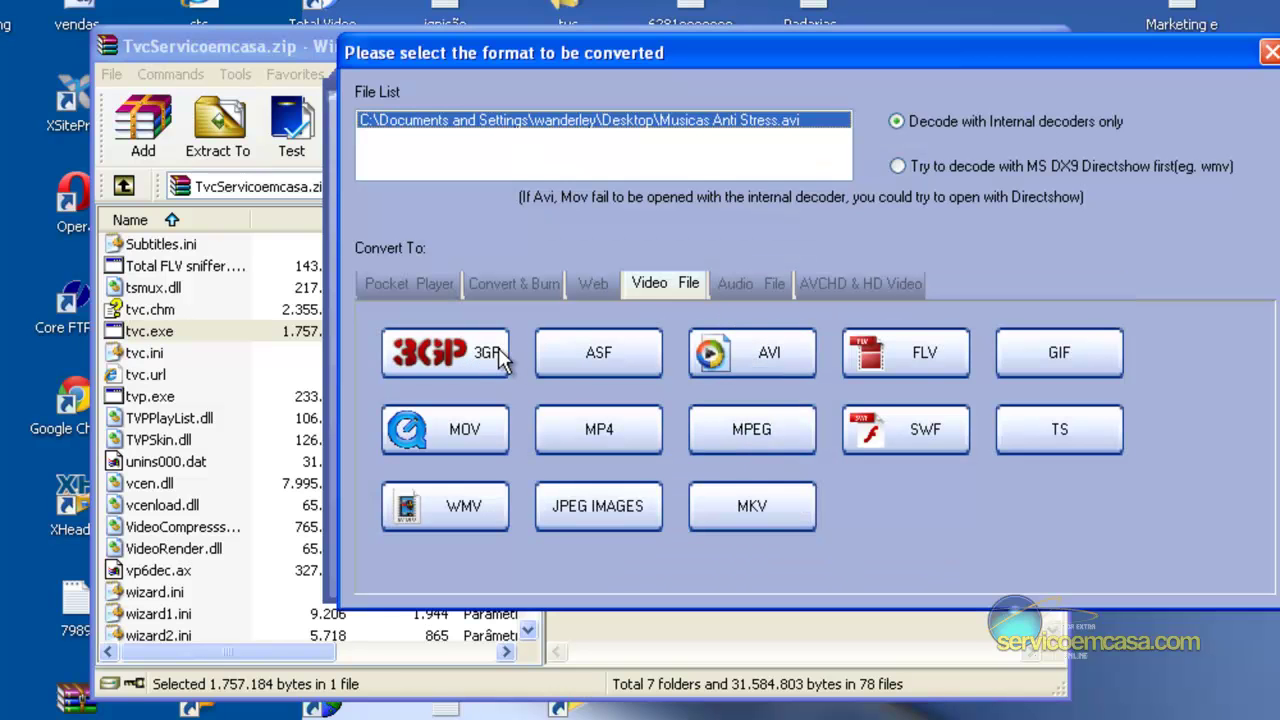
Choose MPEG4 AVI as the output format for the imported video and run the conversion
{"action": "left_click", "coordinate": [740, 351]}
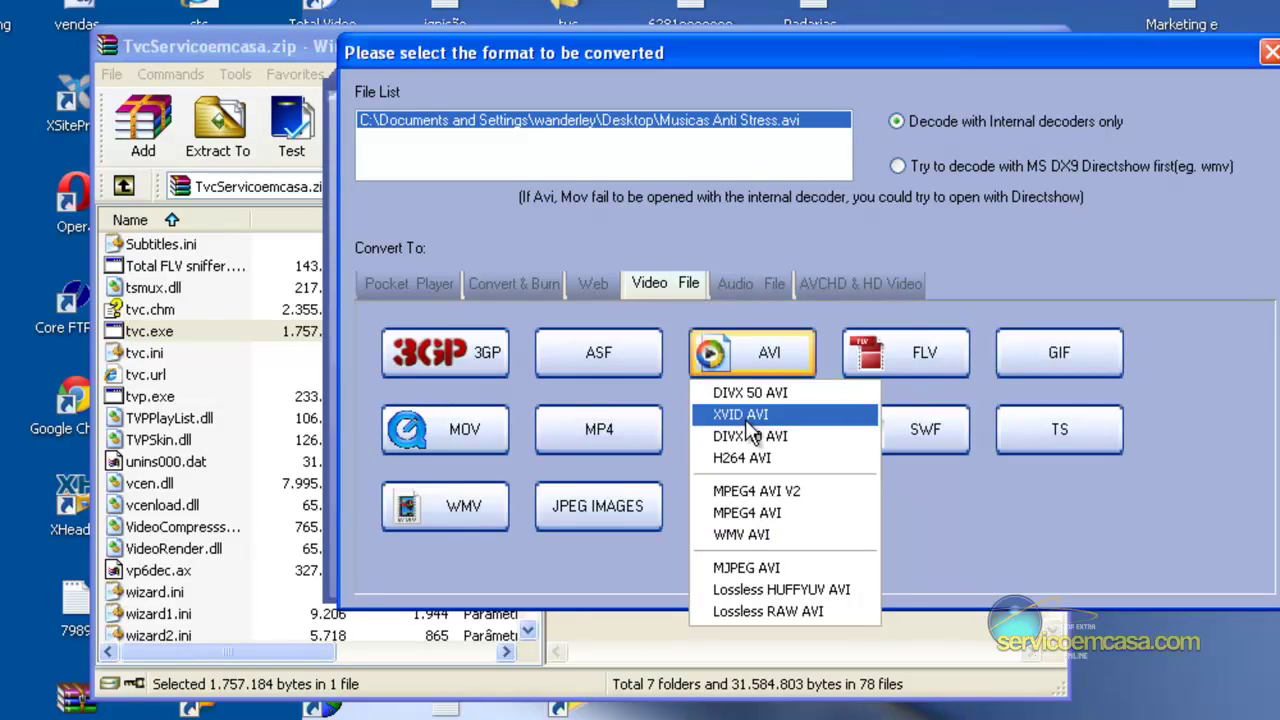
{"action": "left_click", "coordinate": [754, 515]}
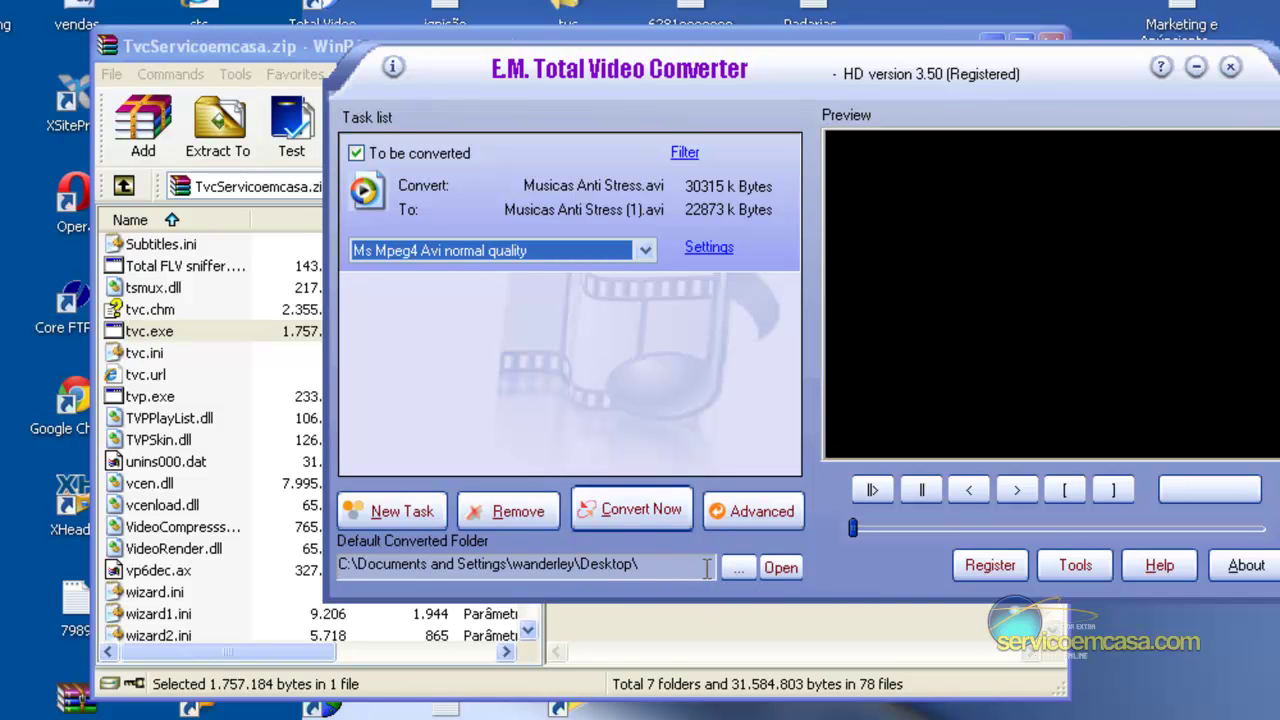
{"action": "left_click", "coordinate": [625, 513]}
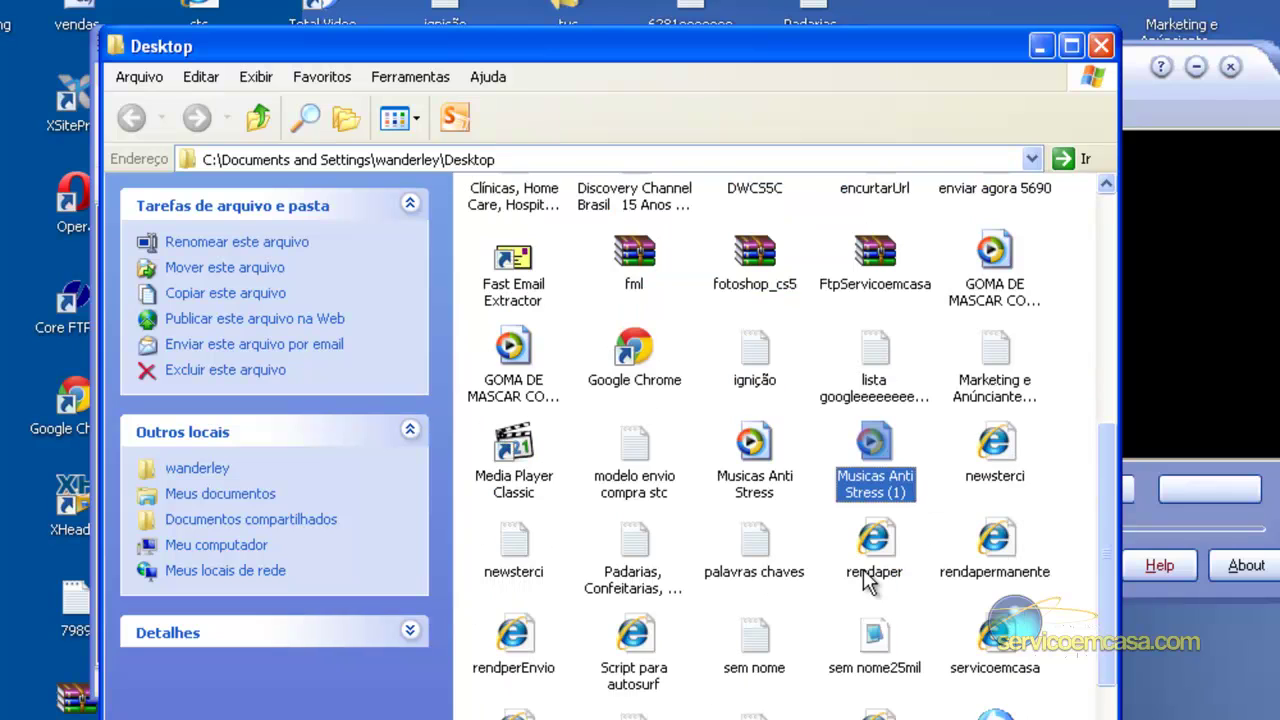
Open the converted Musicas Anti Stress (1) file from the Desktop folder with Camtasia Studio
{"action": "right_click", "coordinate": [871, 459]}
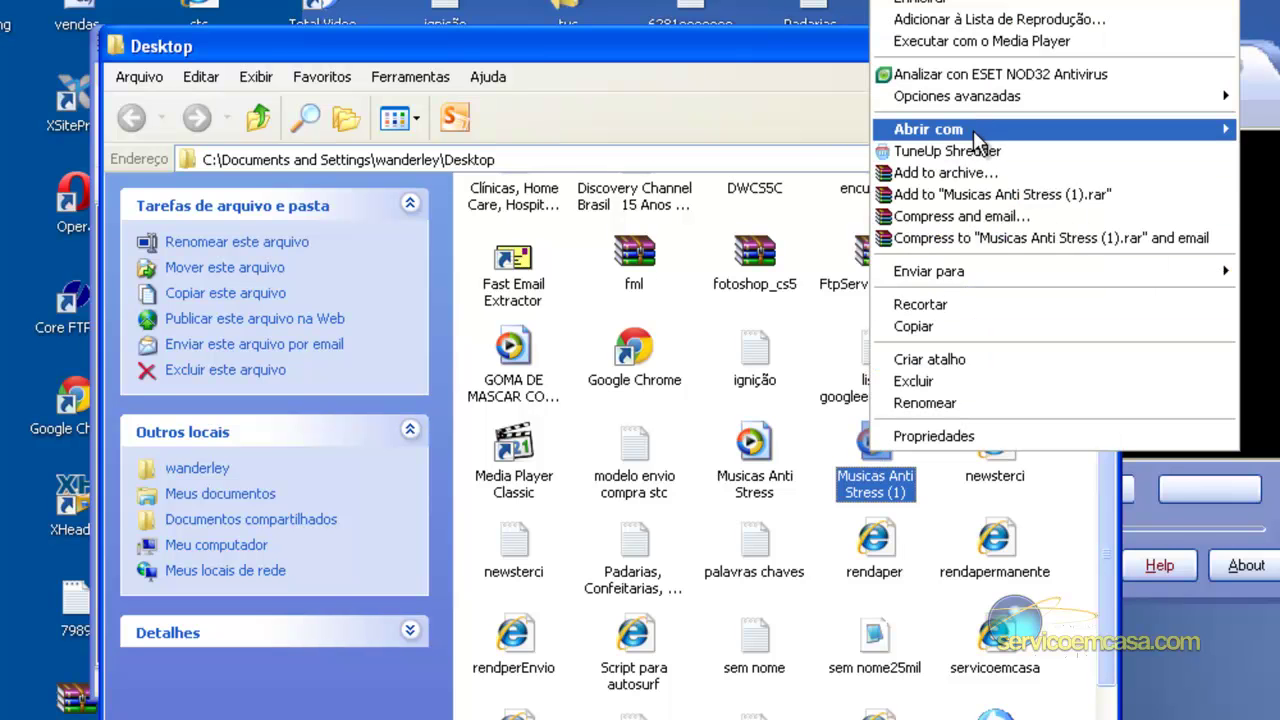
{"action": "mouse_move", "coordinate": [1210, 138]}
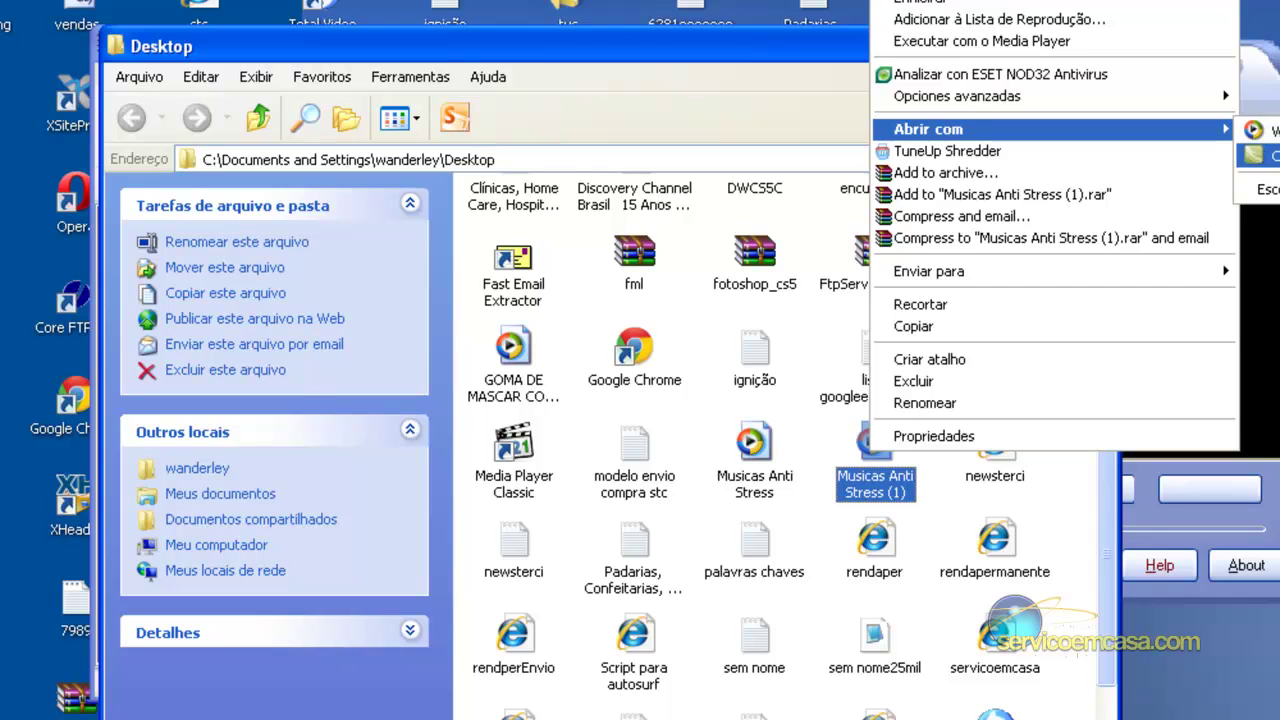
{"action": "left_click", "coordinate": [1258, 155]}
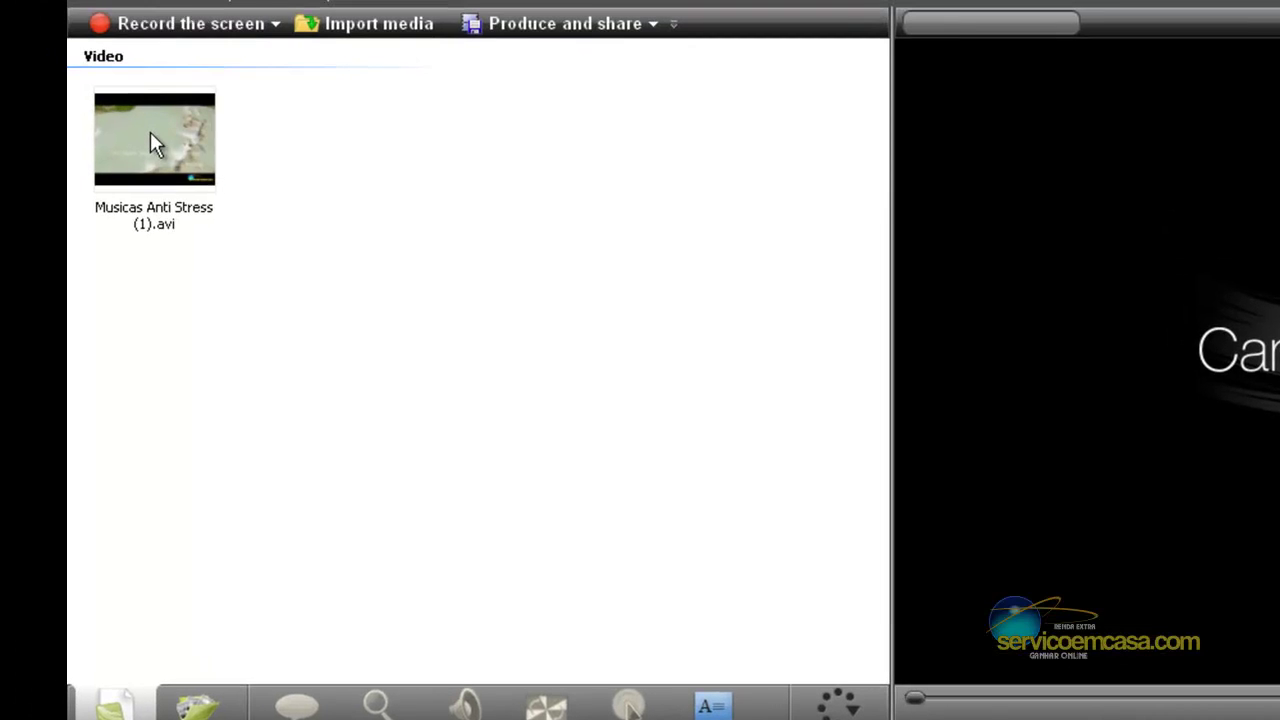
Add the Musicas Anti Stress (1).avi clip to the timeline with editing dimensions of 320 x 240
{"action": "right_click", "coordinate": [150, 133]}
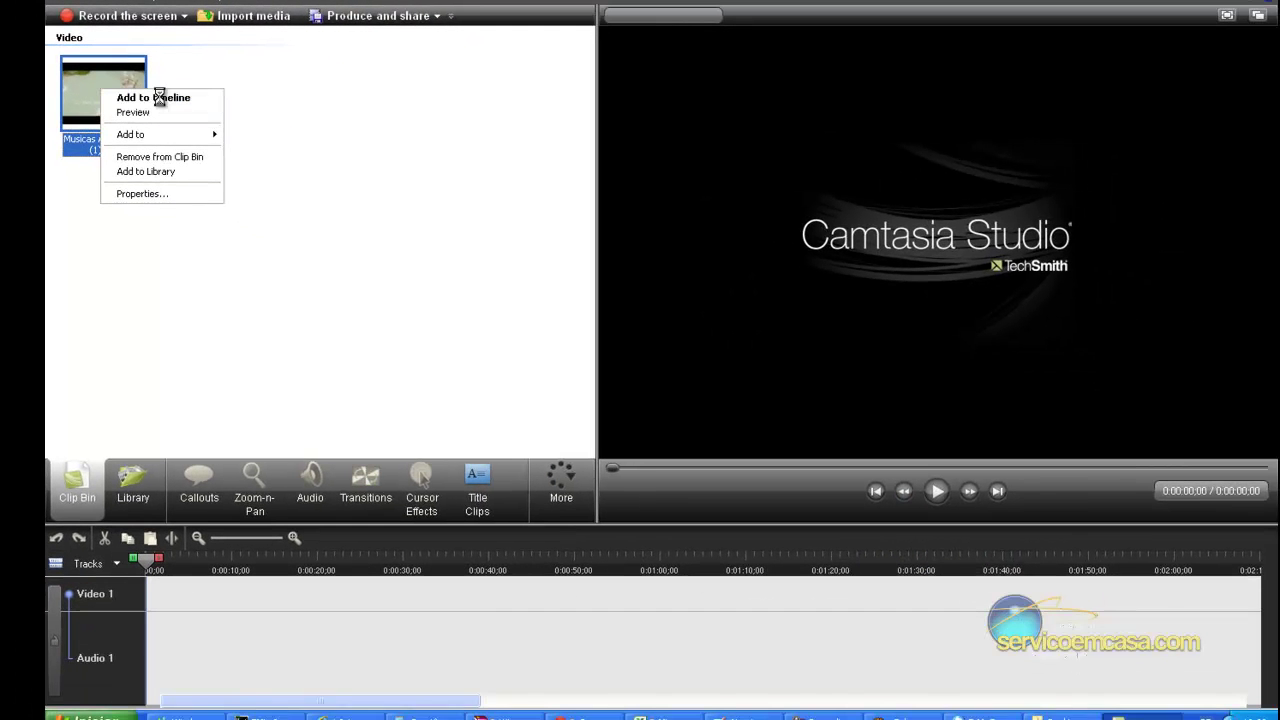
{"action": "left_click", "coordinate": [159, 97]}
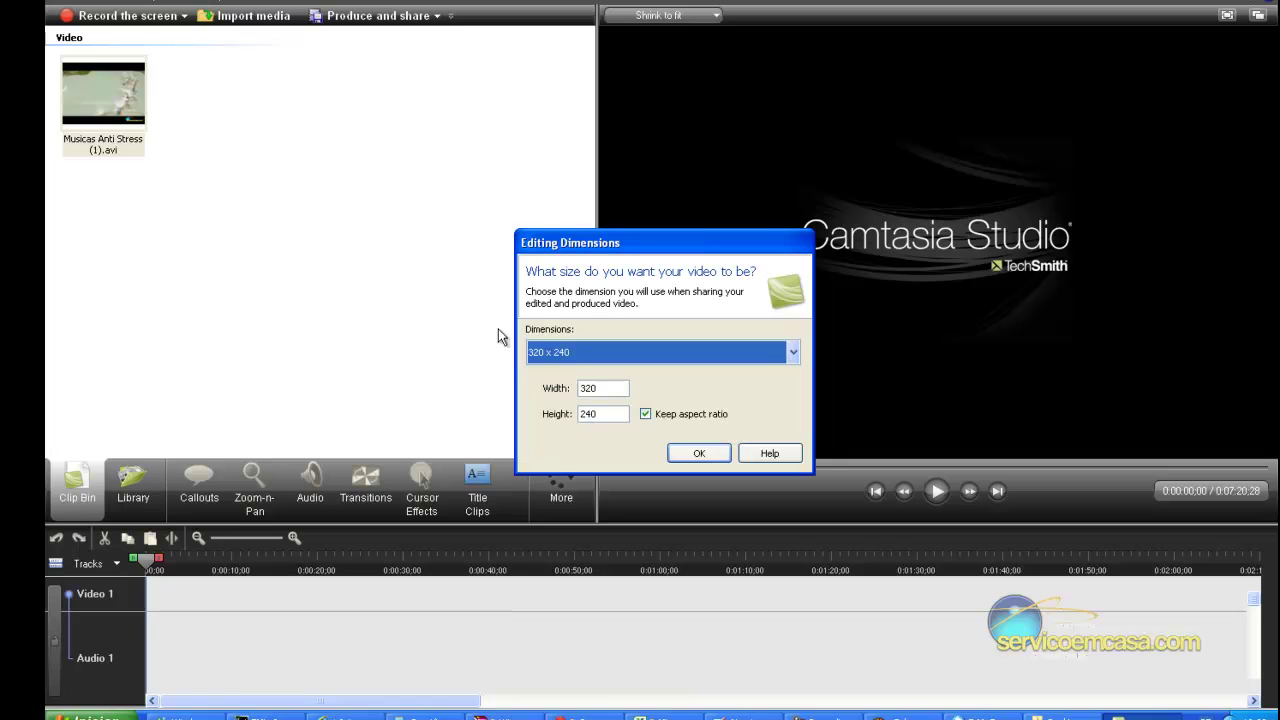
{"action": "left_click", "coordinate": [699, 455]}
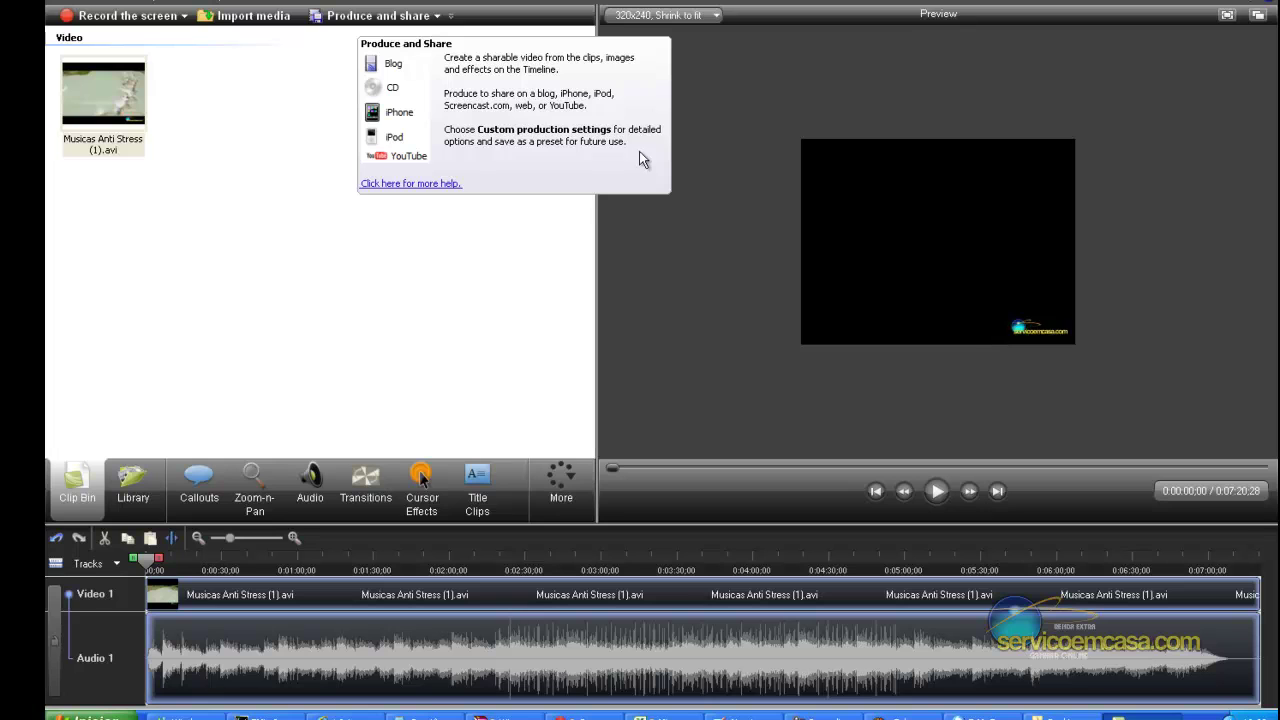
Start producing the timeline with Custom production settings, accept the ExpressShow Flash template, and continue to the video options
{"action": "left_click", "coordinate": [346, 17]}
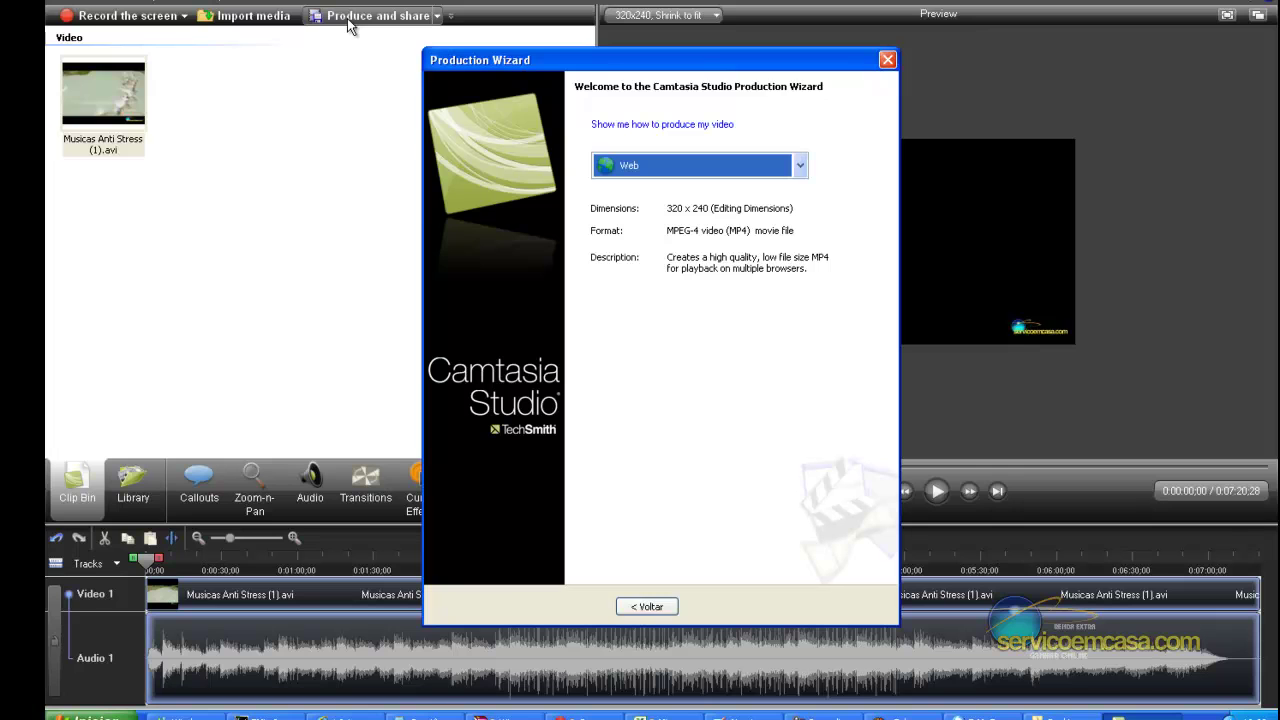
{"action": "left_click", "coordinate": [801, 170]}
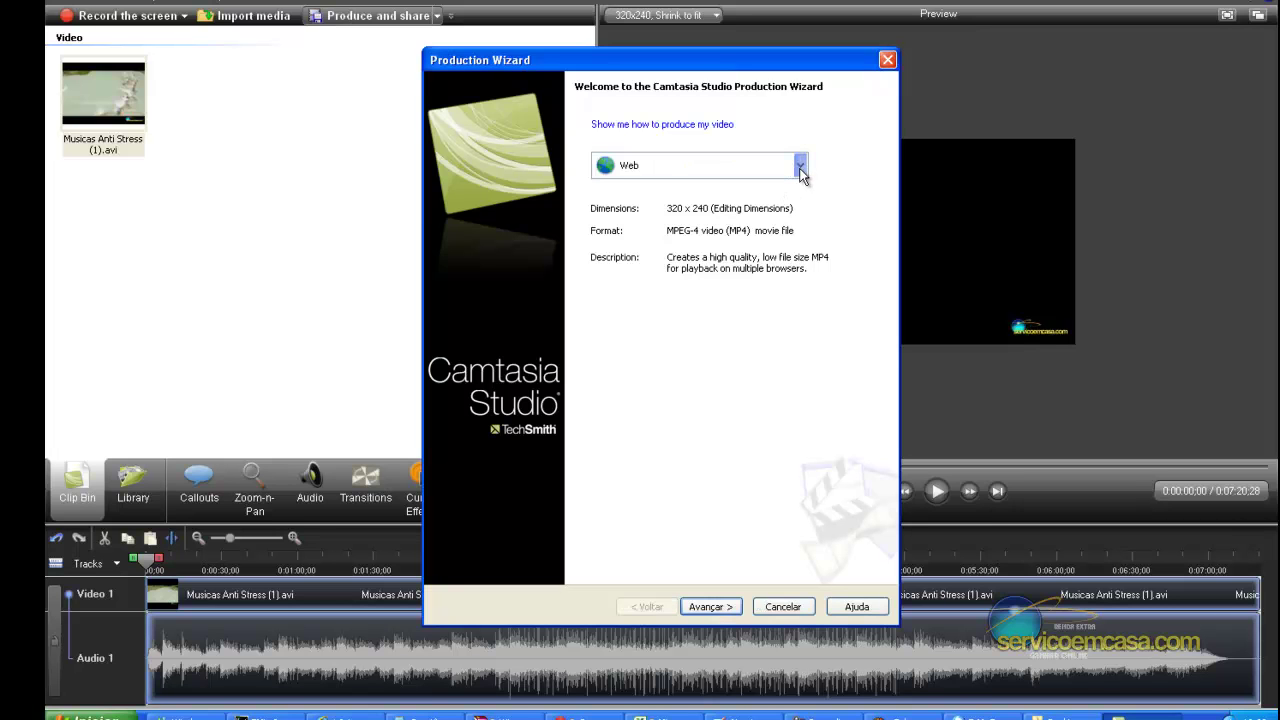
{"action": "left_click", "coordinate": [801, 170]}
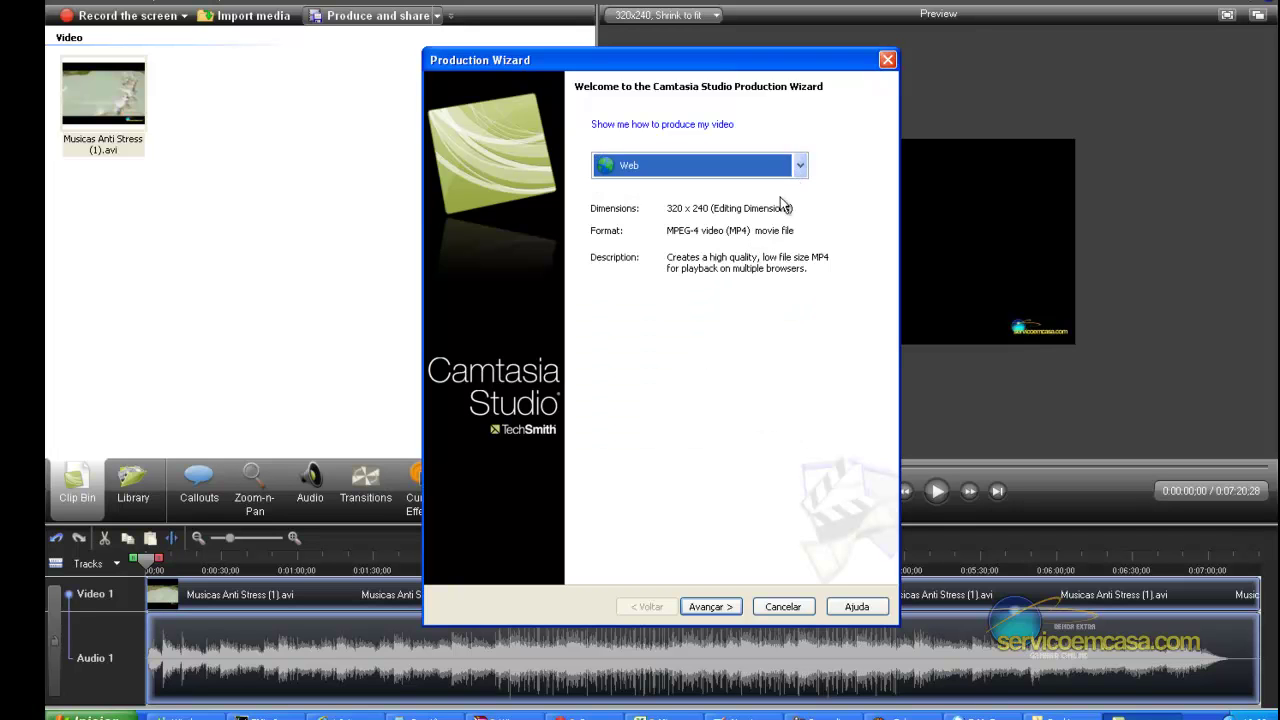
{"action": "left_click", "coordinate": [799, 172]}
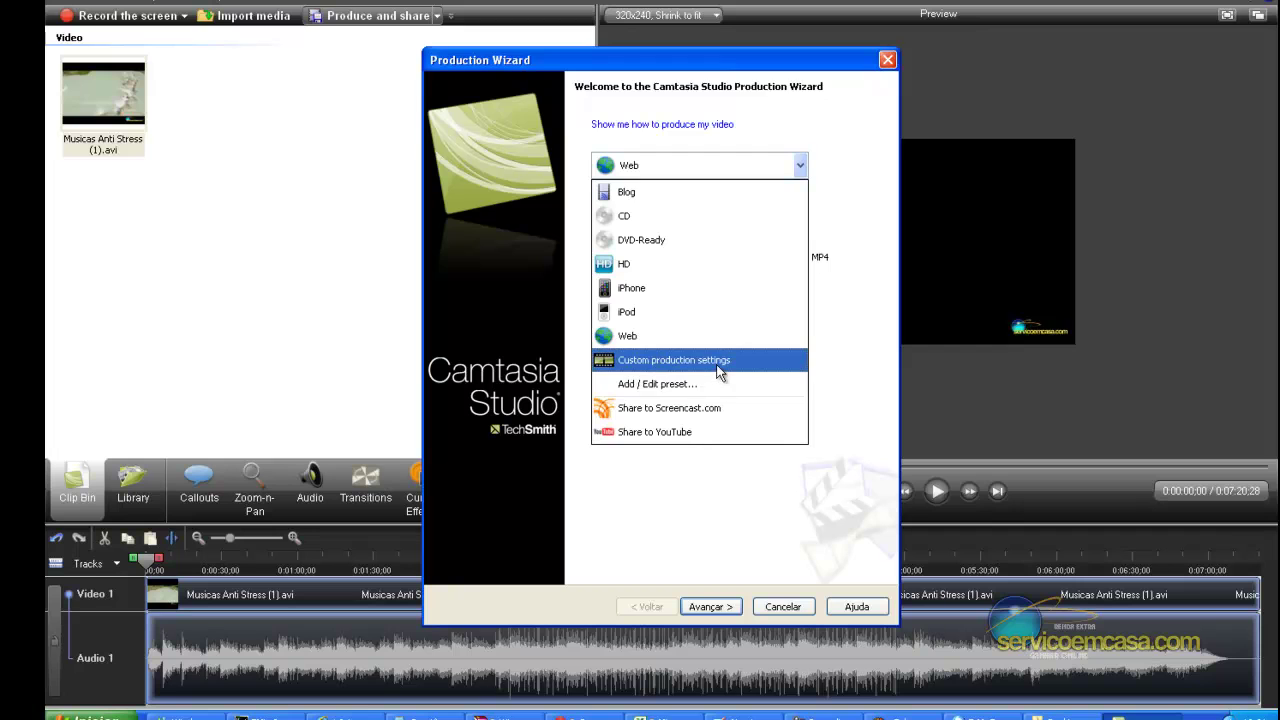
{"action": "left_click", "coordinate": [718, 362]}
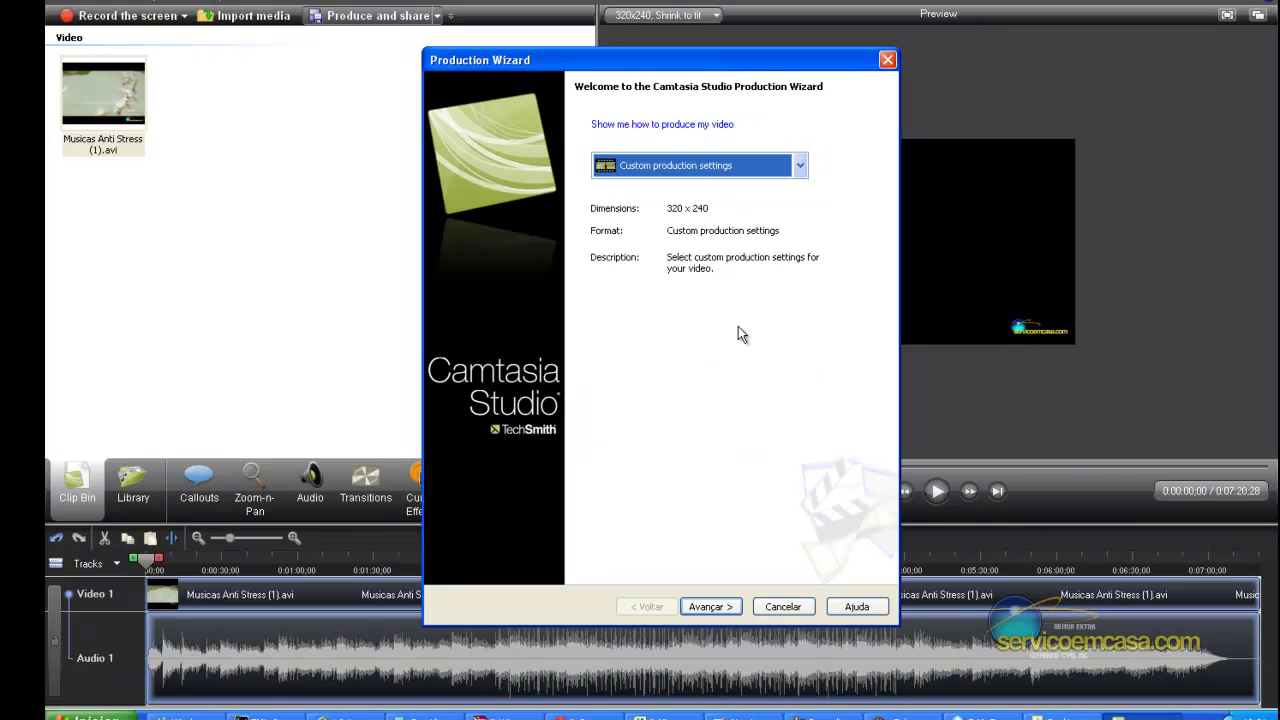
{"action": "left_click", "coordinate": [705, 607]}
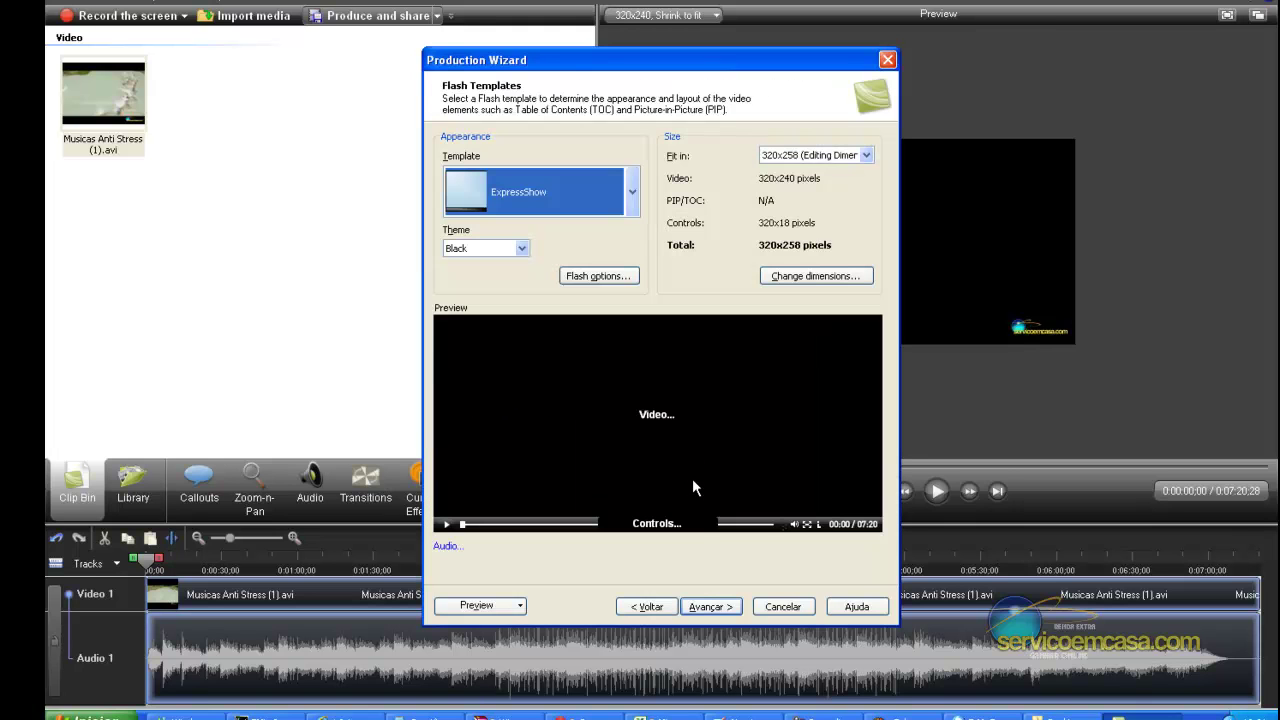
{"action": "left_click", "coordinate": [713, 607]}
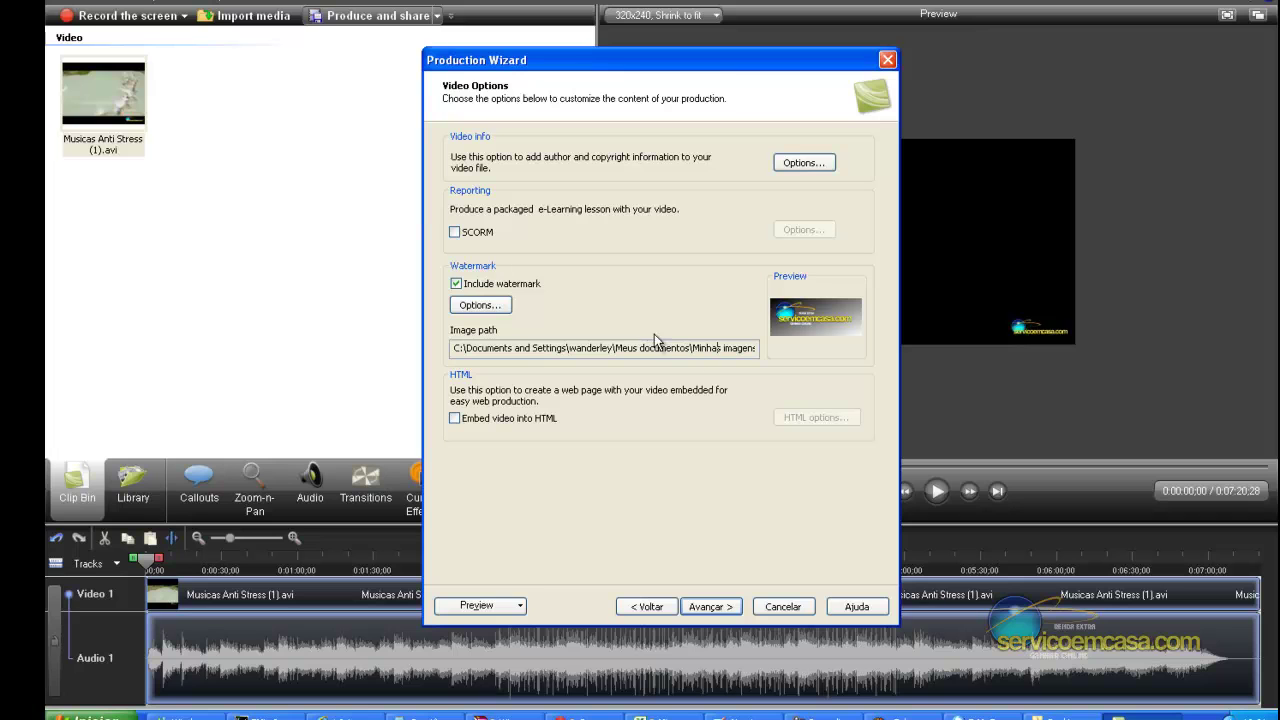
Toggle the watermark off and back on, and examine its image, effects, scaling and position settings
{"action": "left_click", "coordinate": [456, 284]}
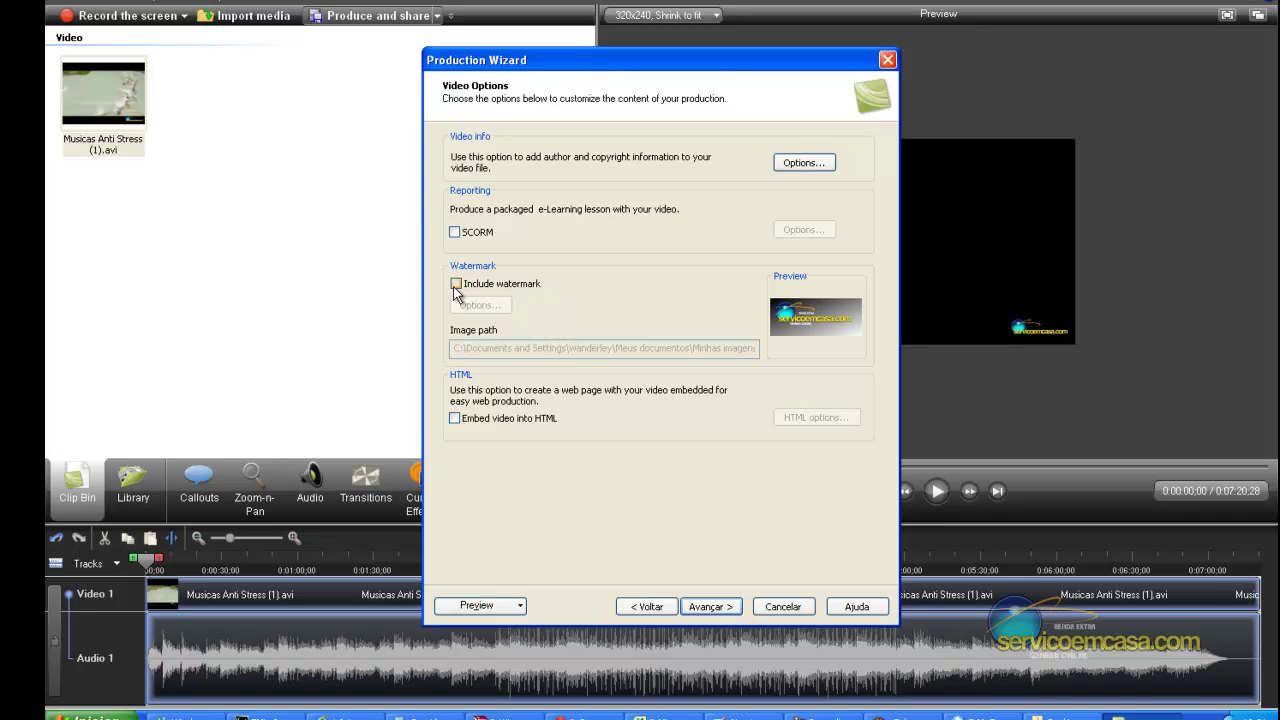
{"action": "left_click", "coordinate": [456, 284]}
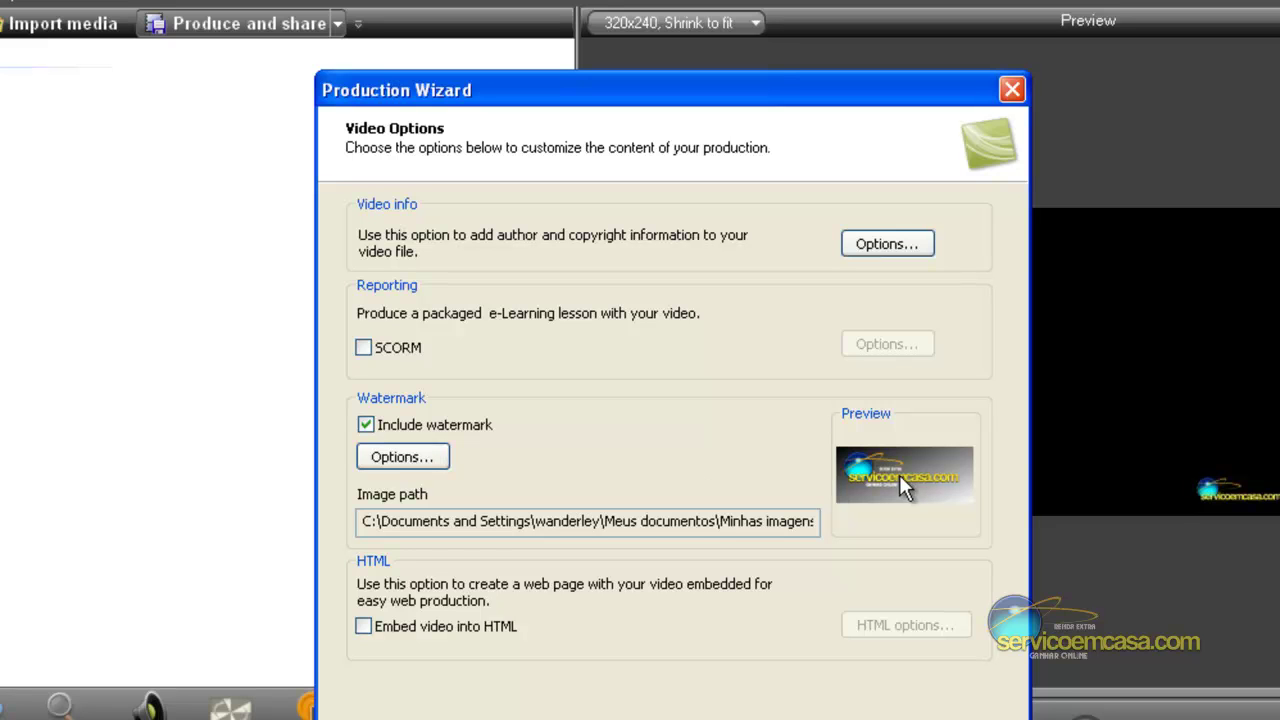
{"action": "left_click", "coordinate": [425, 458]}
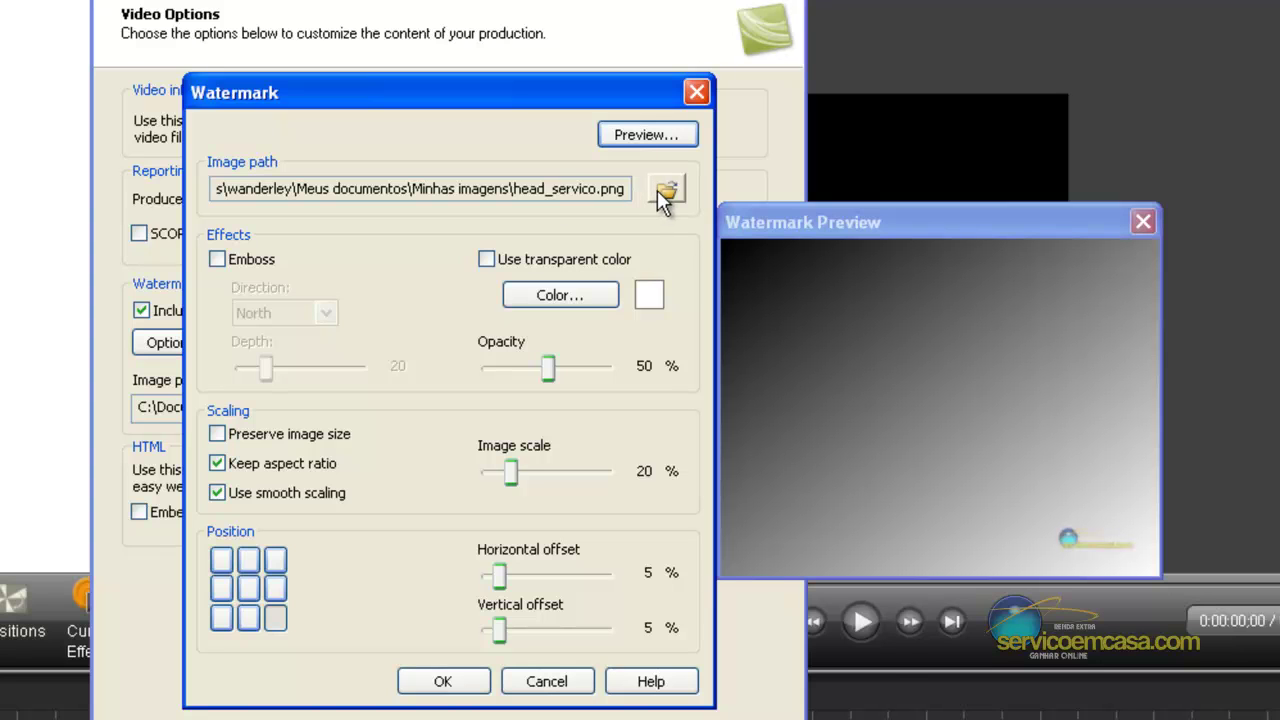
{"action": "left_click", "coordinate": [698, 91]}
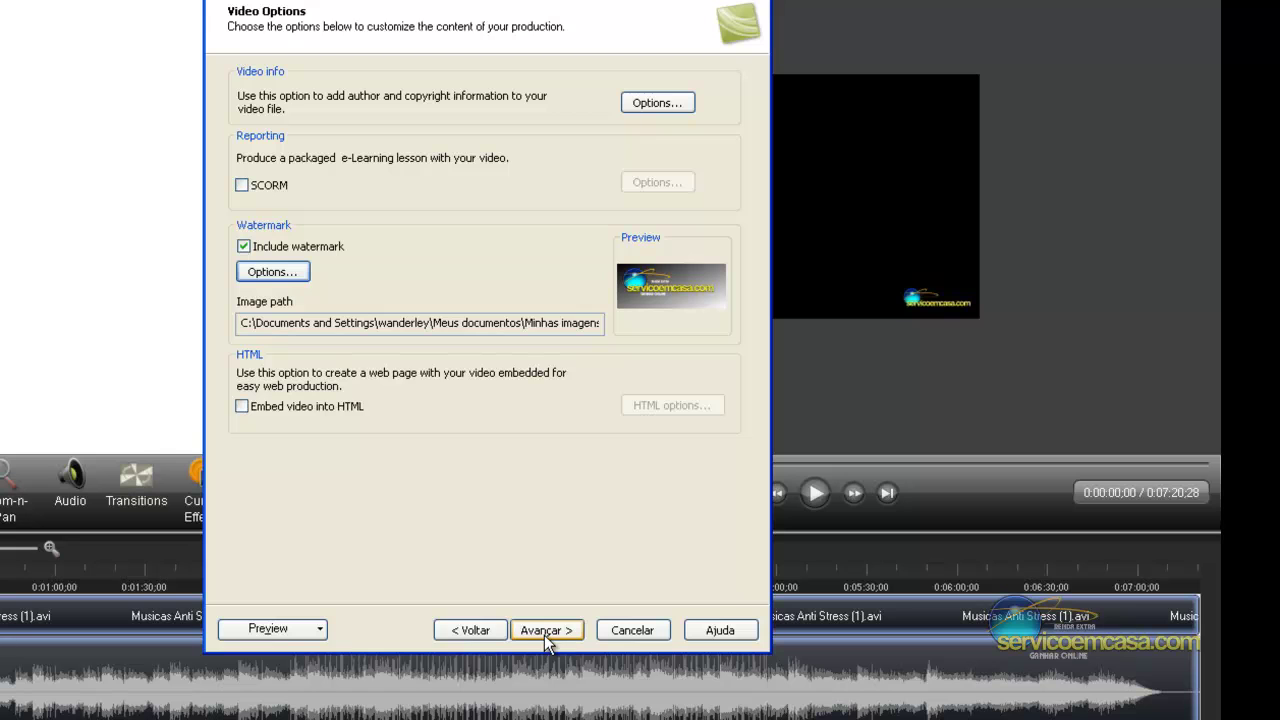
Continue from the video options to the output file settings and open the production name for editing
{"action": "left_click", "coordinate": [544, 632]}
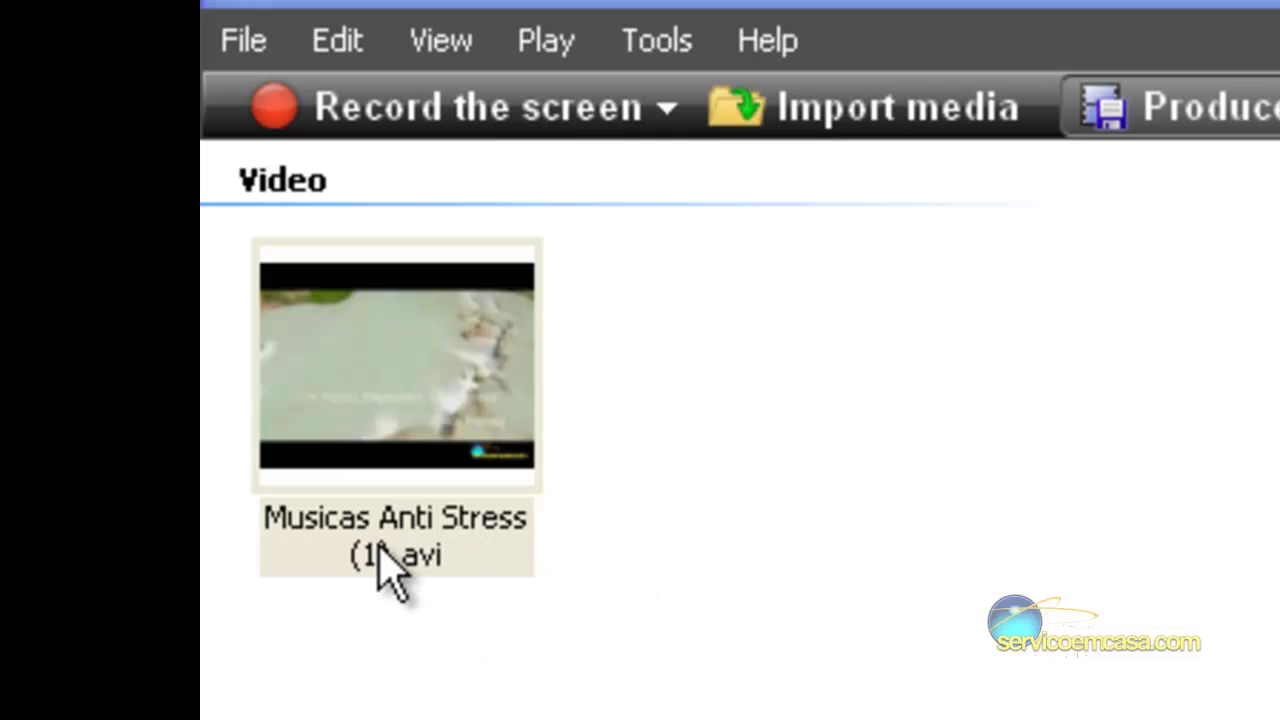
{"action": "key", "text": "ctrl+p"}
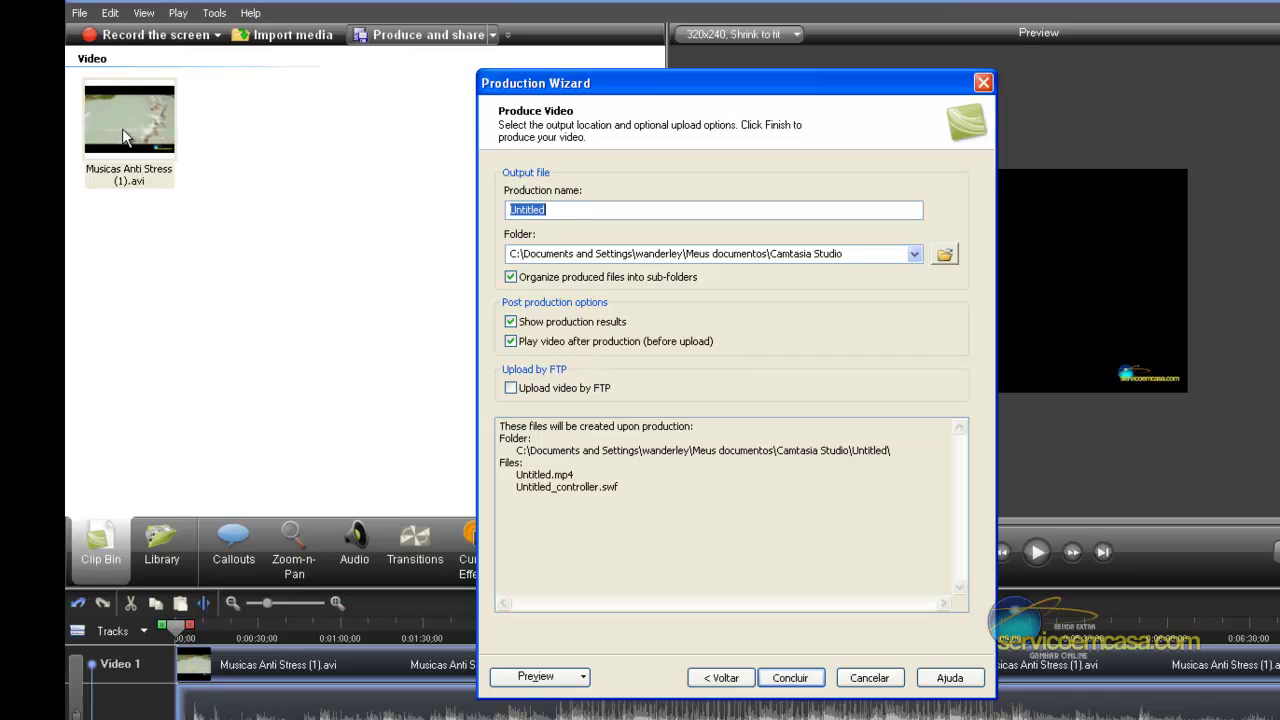
{"action": "left_click", "coordinate": [562, 211]}
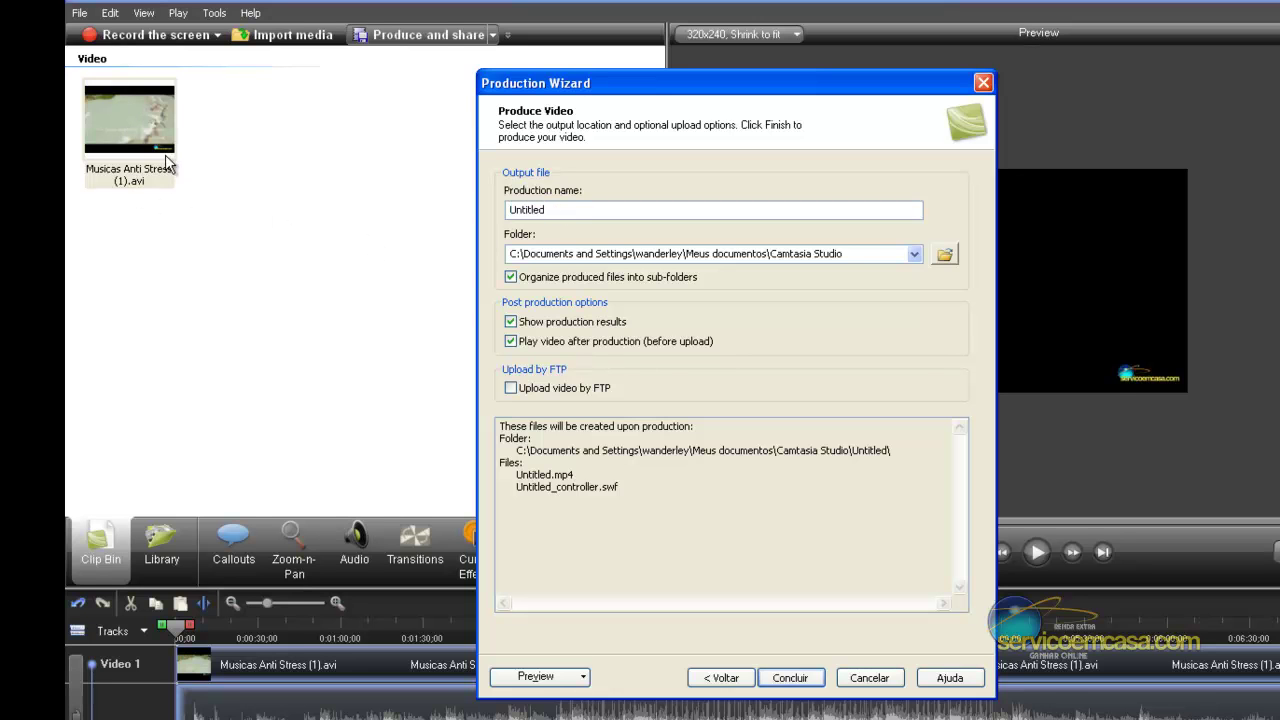